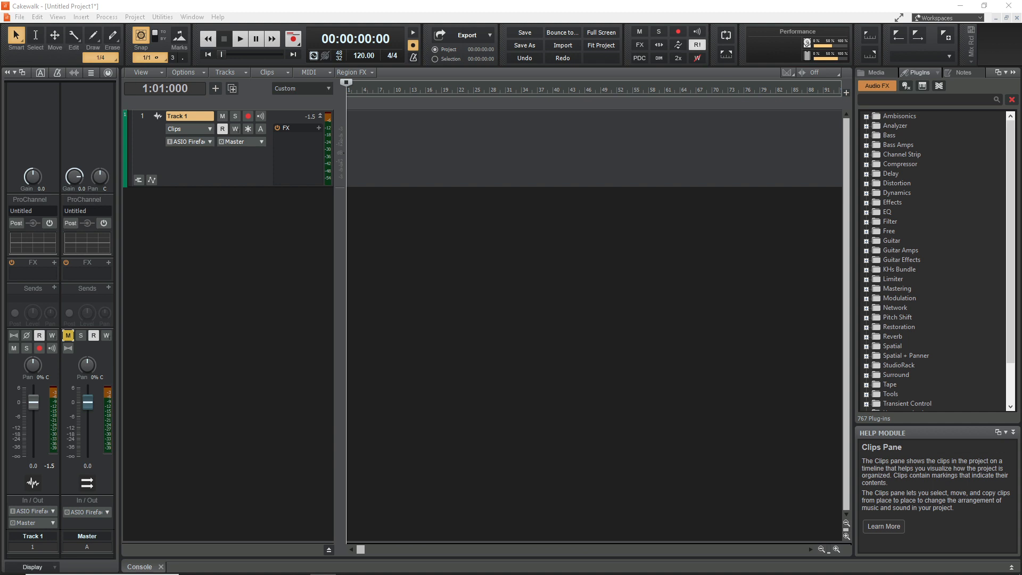
# Switch to RME TotalMix FX, show the EQ of the Mic 9 input, and briefly check the OBS window
pyautogui.hotkey('alt', 'Tab')
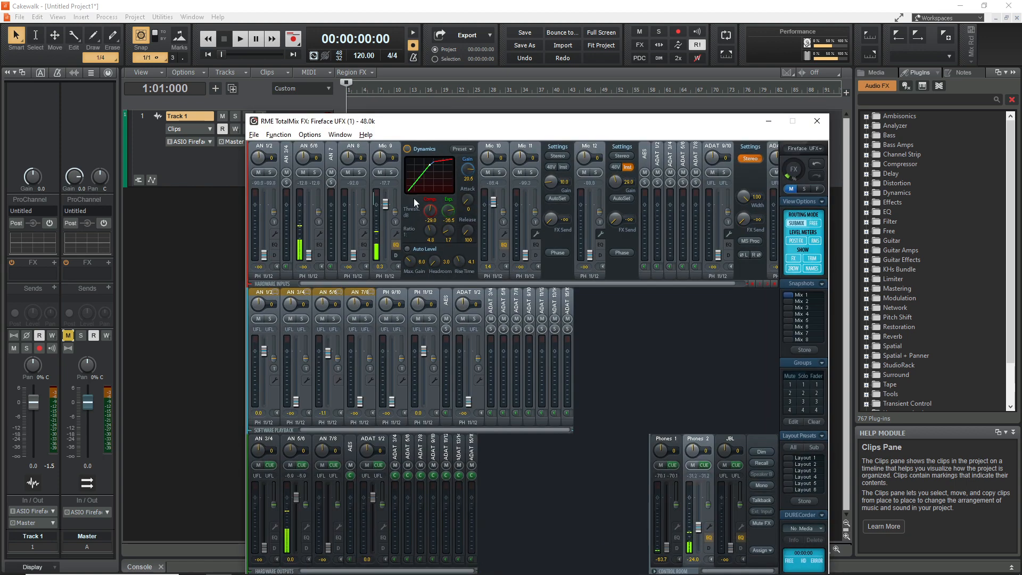
pyautogui.click(395, 246)
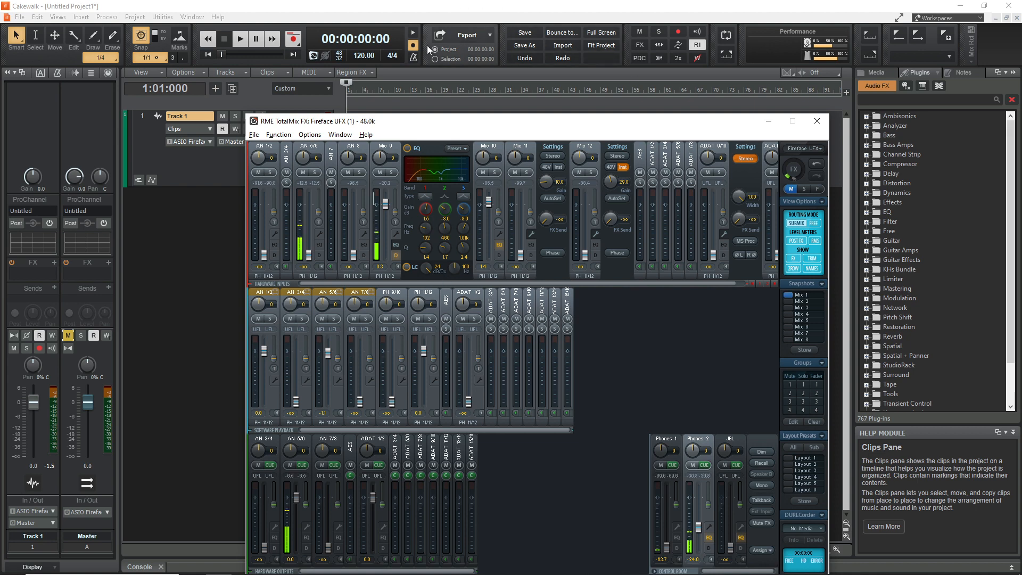
pyautogui.moveTo(1021, 104); pyautogui.dragTo(358, 36)
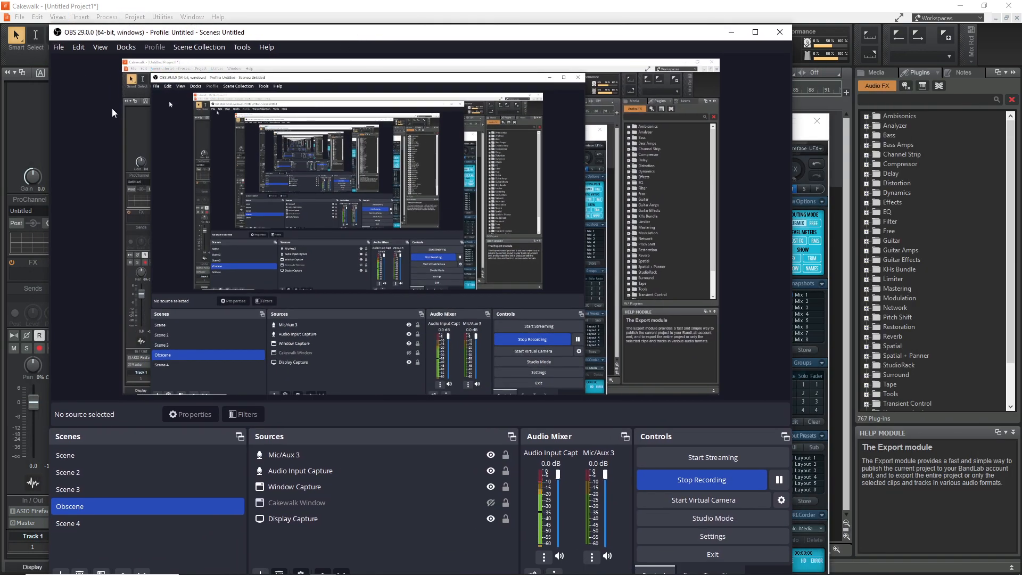
pyautogui.click(513, 455)
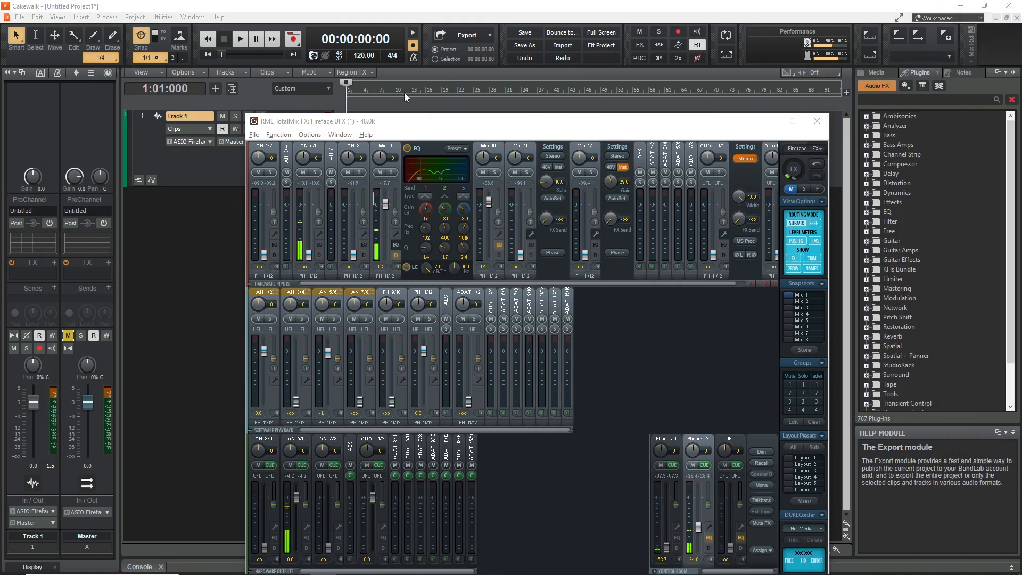
# Bypass Mic 9's EQ and Dynamics to compare the unprocessed sound, and switch both back on
pyautogui.click(407, 149)
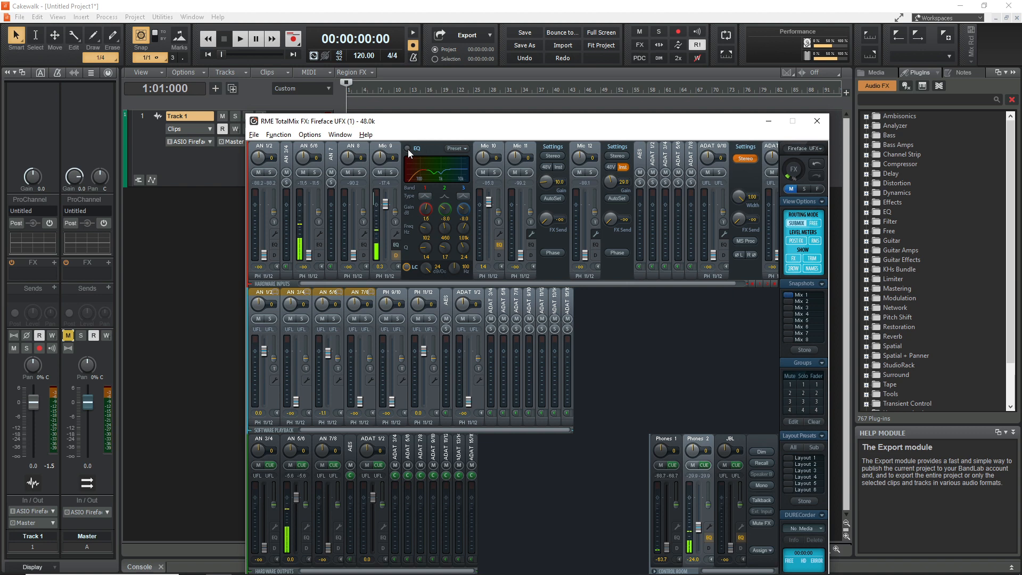
pyautogui.click(396, 256)
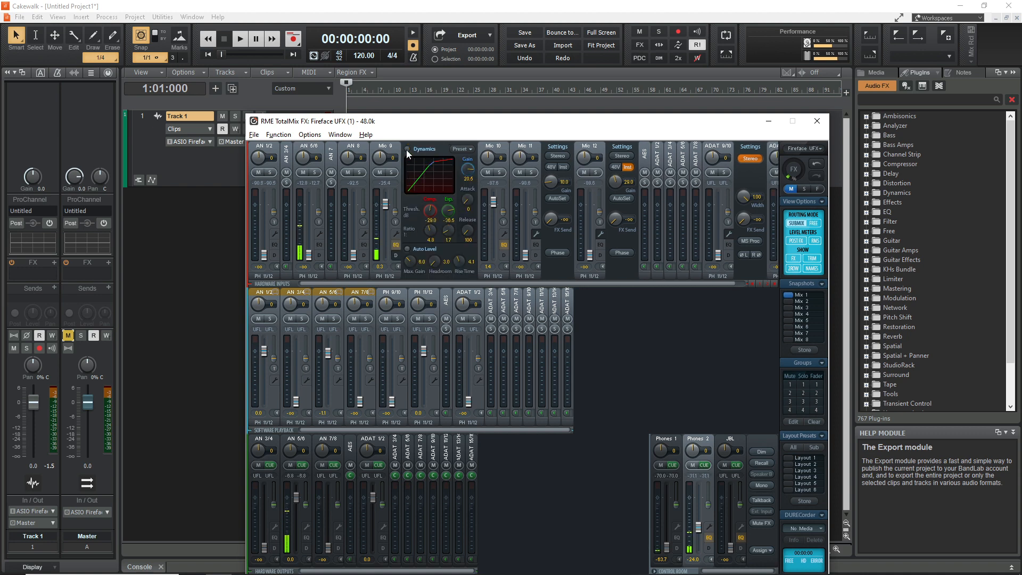
pyautogui.click(395, 245)
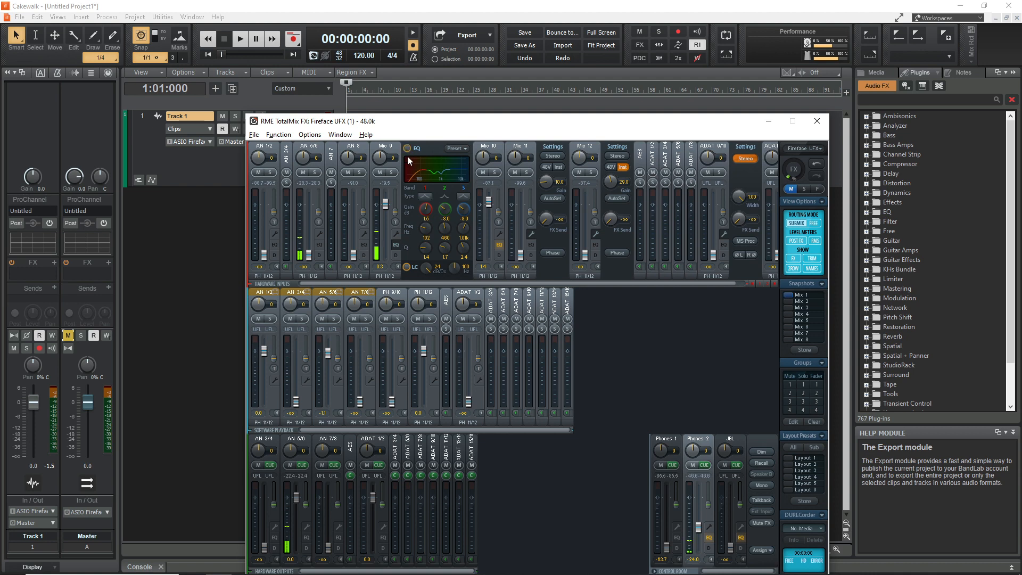
pyautogui.click(398, 253)
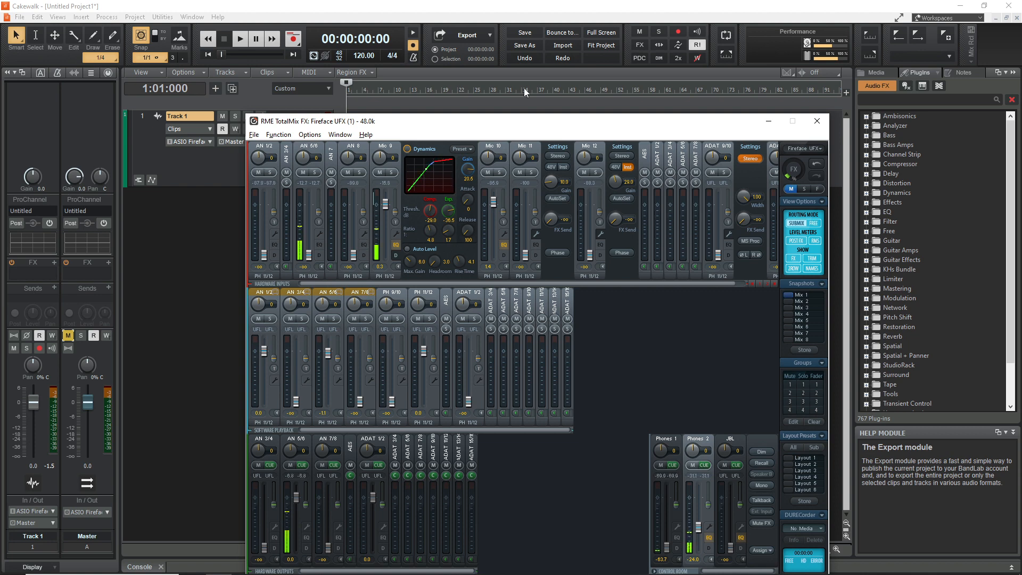
# Move the TotalMix FX window up so all three channel rows fit, and review Mic 9's Dynamics, EQ and preamp settings
pyautogui.moveTo(474, 122); pyautogui.dragTo(470, 84)
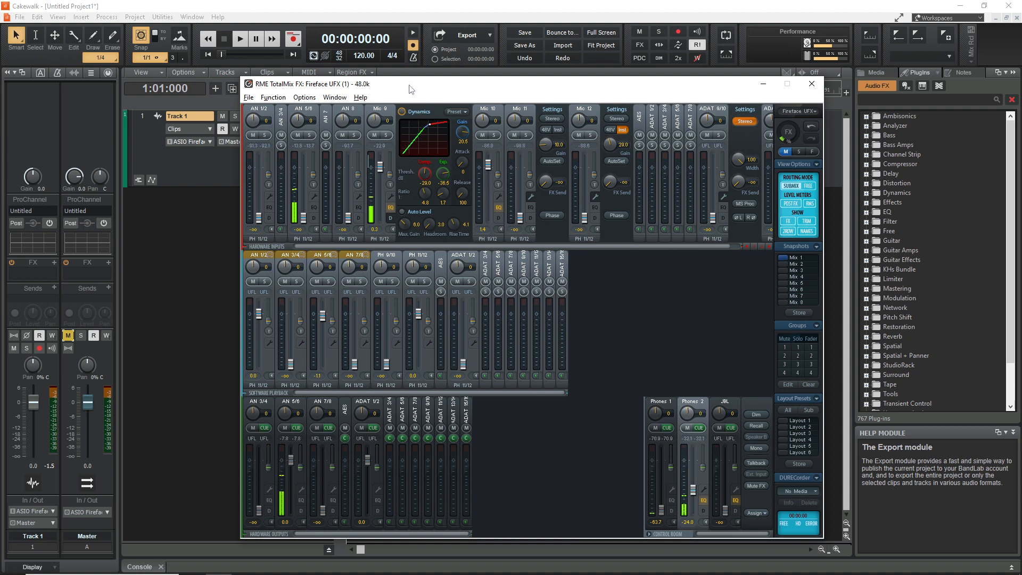
pyautogui.moveTo(409, 85); pyautogui.dragTo(413, 87)
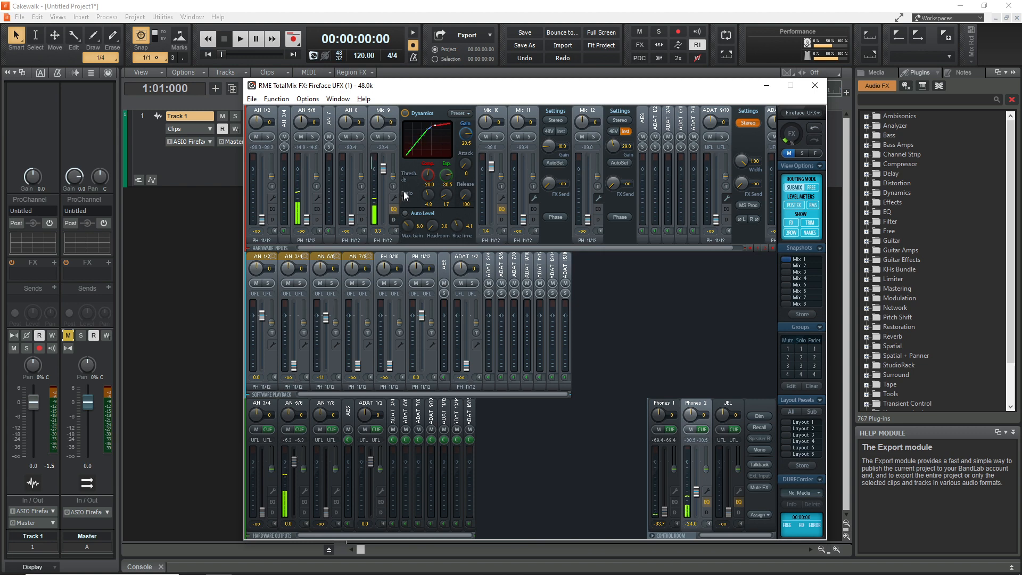
pyautogui.click(395, 220)
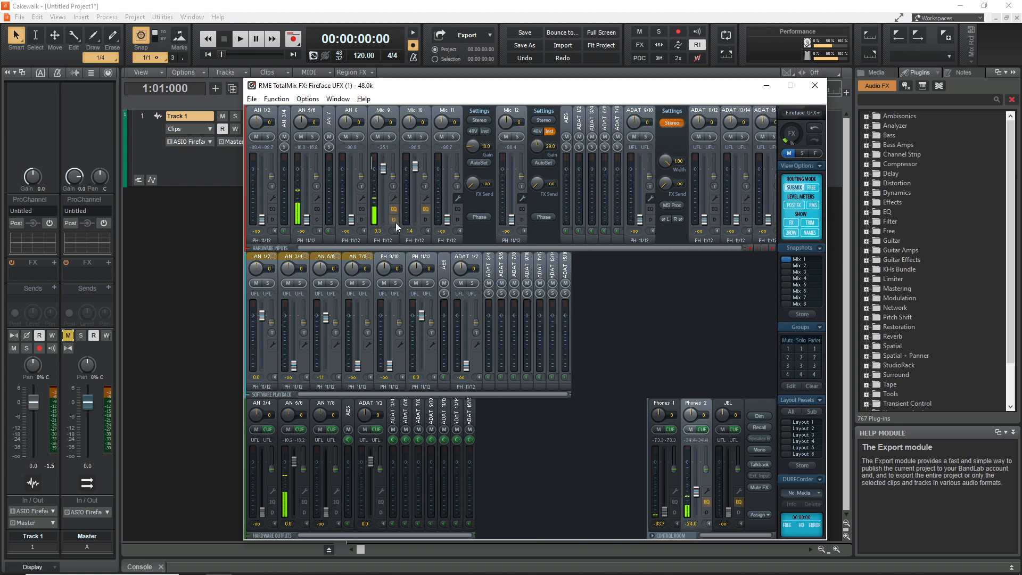
pyautogui.click(395, 220)
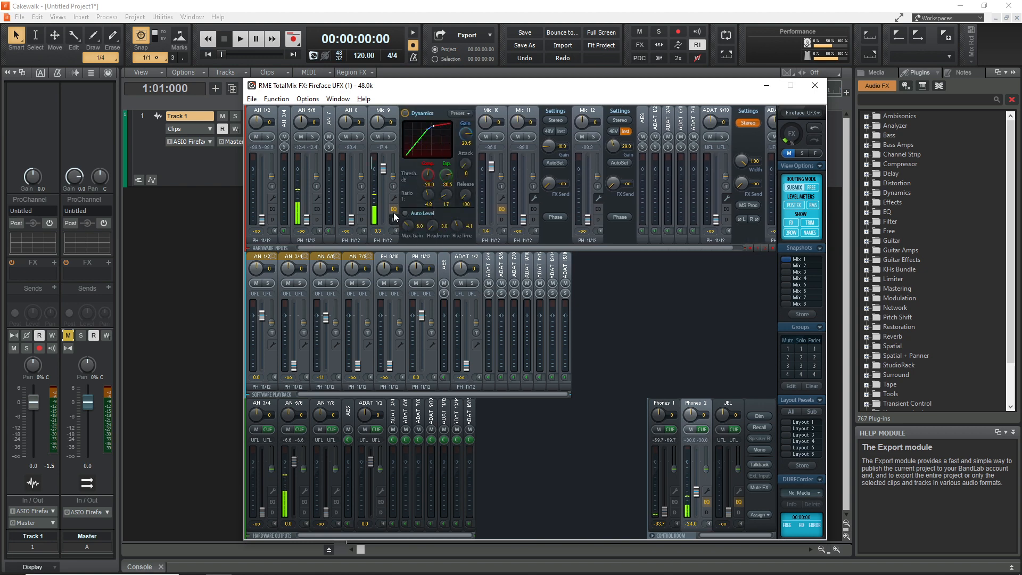
pyautogui.click(394, 210)
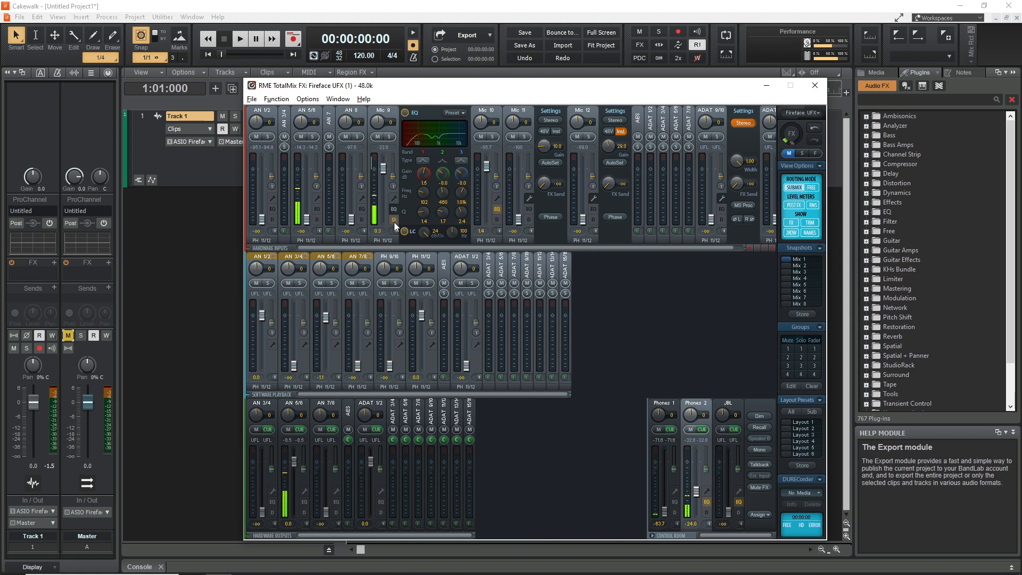
pyautogui.click(394, 198)
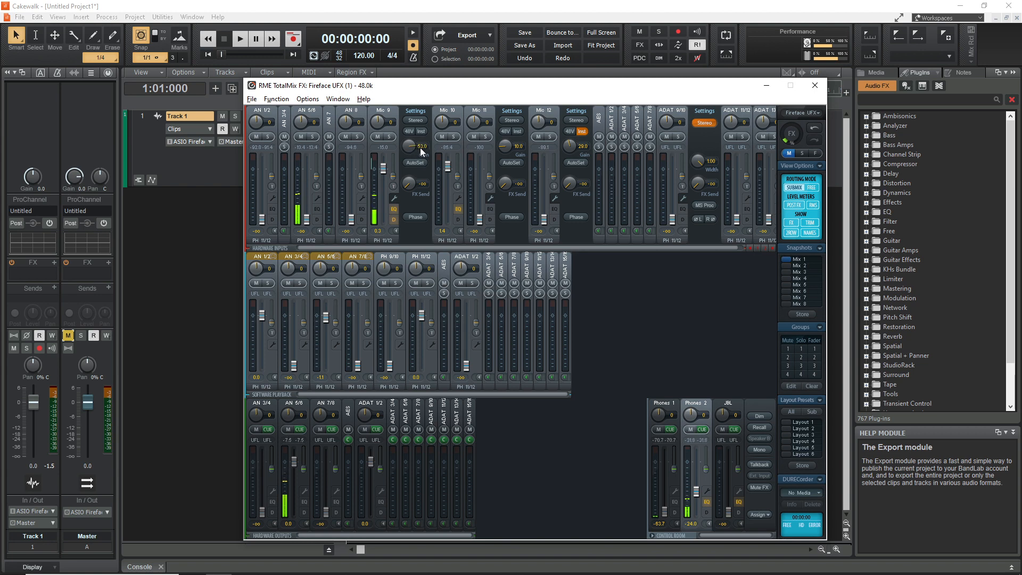
# Adjust the gains of all three bands in Mic 9's EQ, setting band 1 to 1.0 dB
pyautogui.click(394, 208)
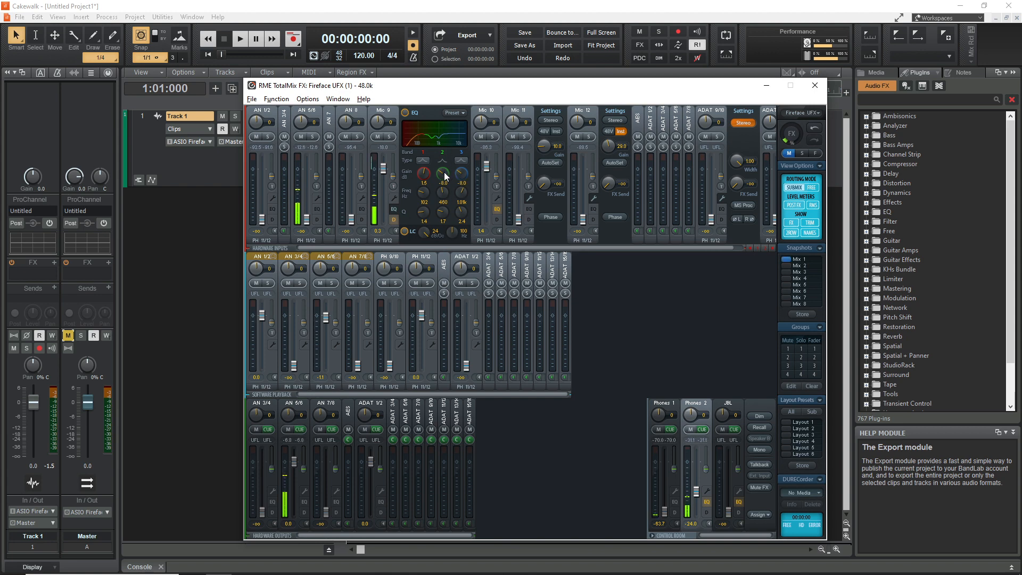
pyautogui.moveTo(445, 176); pyautogui.dragTo(445, 126)
pyautogui.moveTo(444, 190)
pyautogui.mouseDown()
pyautogui.moveTo(443, 214)
pyautogui.moveTo(444, 190)
pyautogui.mouseUp()
pyautogui.moveTo(441, 184); pyautogui.dragTo(449, 235)
pyautogui.moveTo(424, 174)
pyautogui.mouseDown()
pyautogui.moveTo(429, 222)
pyautogui.moveTo(426, 181)
pyautogui.mouseUp()
pyautogui.moveTo(425, 177); pyautogui.dragTo(426, 172)
pyautogui.moveTo(461, 176); pyautogui.dragTo(465, 137)
pyautogui.scroll(-4, 462, 178)
pyautogui.moveTo(464, 178); pyautogui.dragTo(472, 241)
# Review Mic 9's preamp settings and set the expander ratio in its Dynamics to 2.2
pyautogui.click(395, 218)
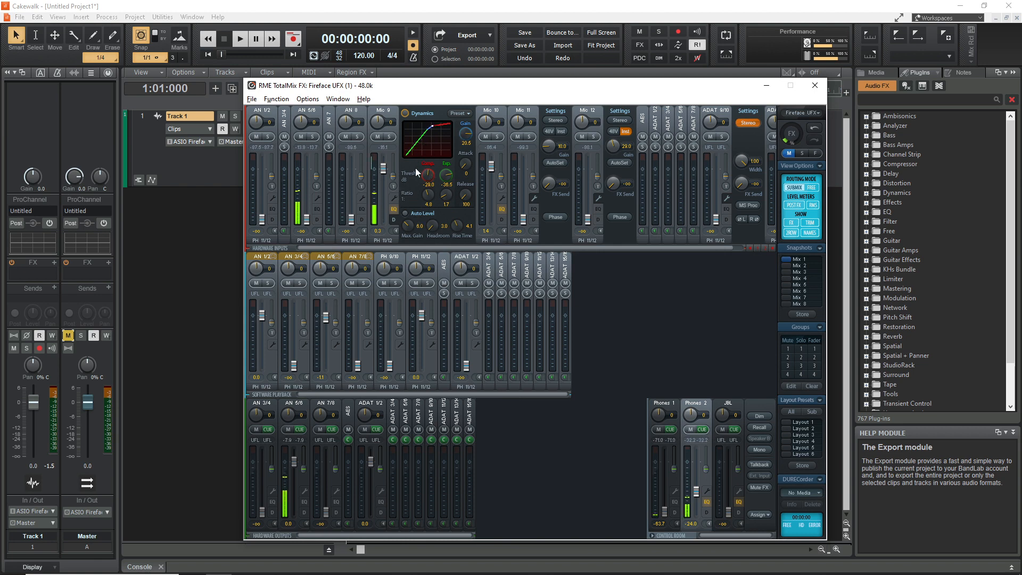
pyautogui.click(394, 197)
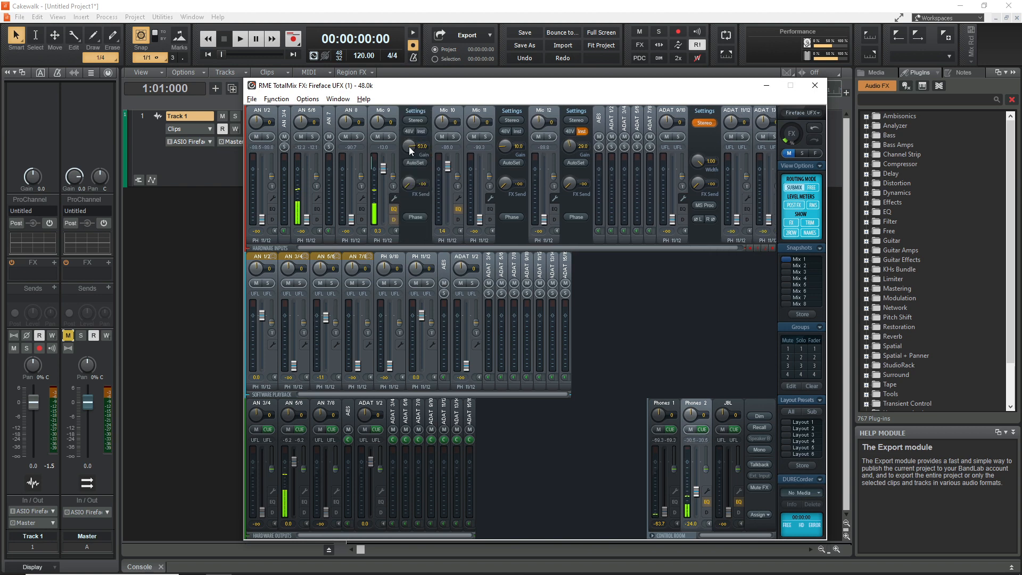
pyautogui.click(394, 219)
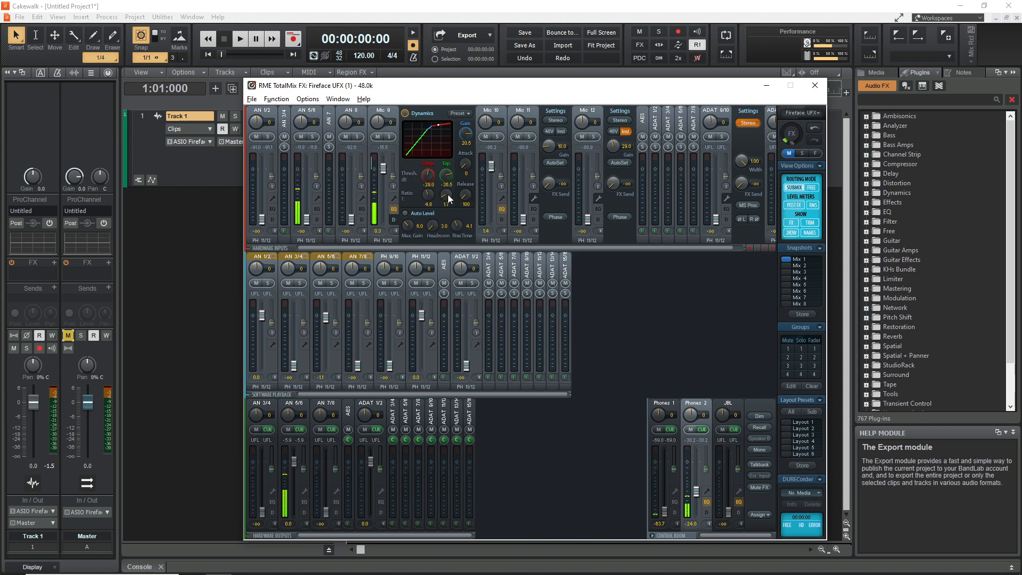
pyautogui.moveTo(448, 194); pyautogui.dragTo(444, 172)
pyautogui.moveTo(446, 194); pyautogui.dragTo(449, 166)
pyautogui.moveTo(444, 197); pyautogui.dragTo(446, 188)
pyautogui.moveTo(446, 184); pyautogui.dragTo(450, 258)
# Lower Mic 9's compressor threshold slightly and set the compressor ratio to 5.0
pyautogui.moveTo(428, 174)
pyautogui.mouseDown()
pyautogui.moveTo(425, 213)
pyautogui.moveTo(427, 177)
pyautogui.mouseUp()
pyautogui.moveTo(427, 177); pyautogui.dragTo(428, 171)
pyautogui.moveTo(426, 193); pyautogui.dragTo(430, 160)
pyautogui.moveTo(429, 179); pyautogui.dragTo(434, 174)
# Set the gain of Mic 9's Dynamics to 22.0 dB and minimize TotalMix FX
pyautogui.moveTo(469, 134); pyautogui.dragTo(462, 125)
pyautogui.scroll(-2, 466, 144)
pyautogui.scroll(-3, 427, 198)
pyautogui.scroll(-3, 432, 213)
pyautogui.click(767, 87)
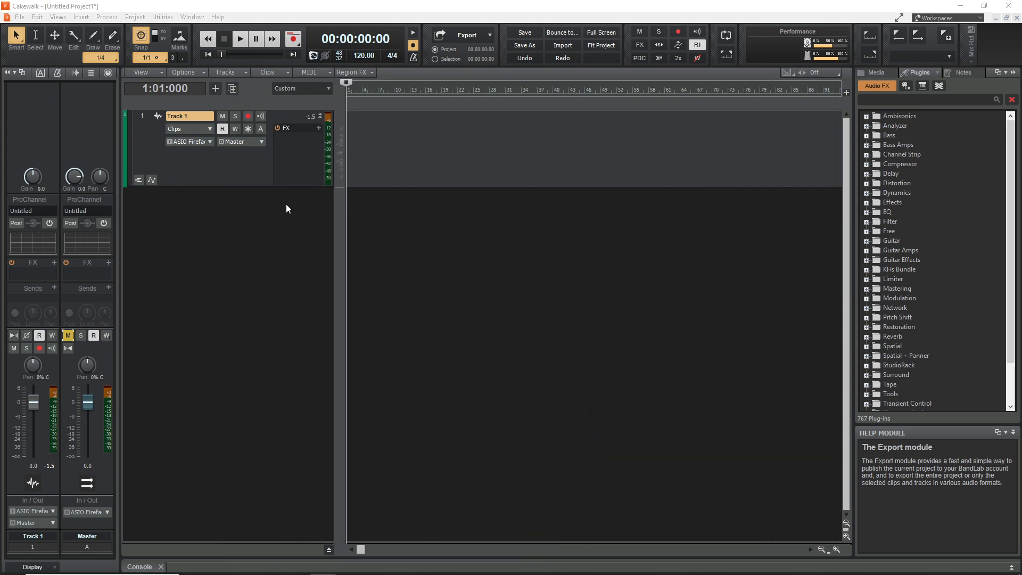
# Arm Track 1 for recording in Cakewalk and bypass Mic 9's Dynamics and EQ in TotalMix FX
pyautogui.click(249, 116)
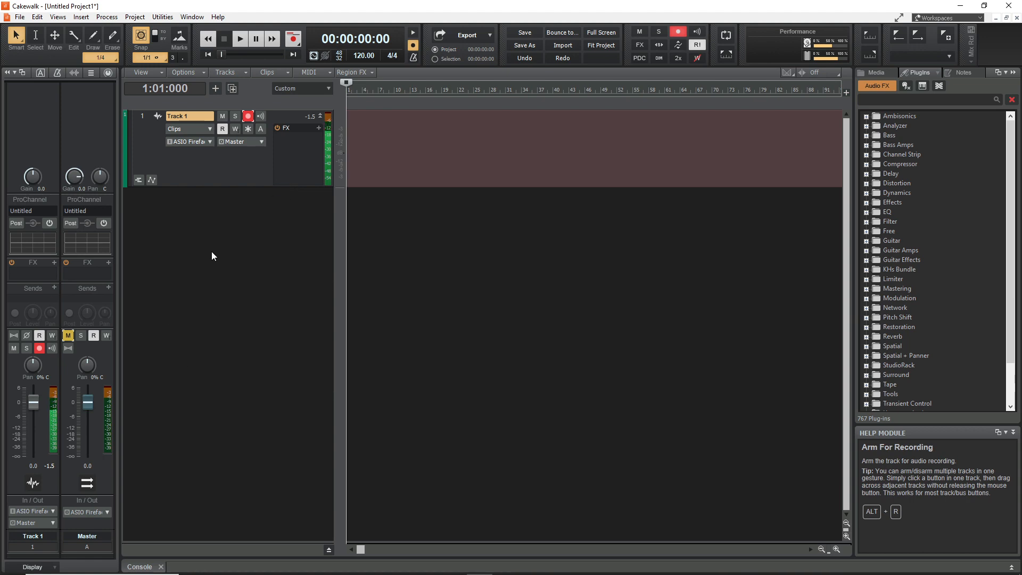
pyautogui.click(219, 565)
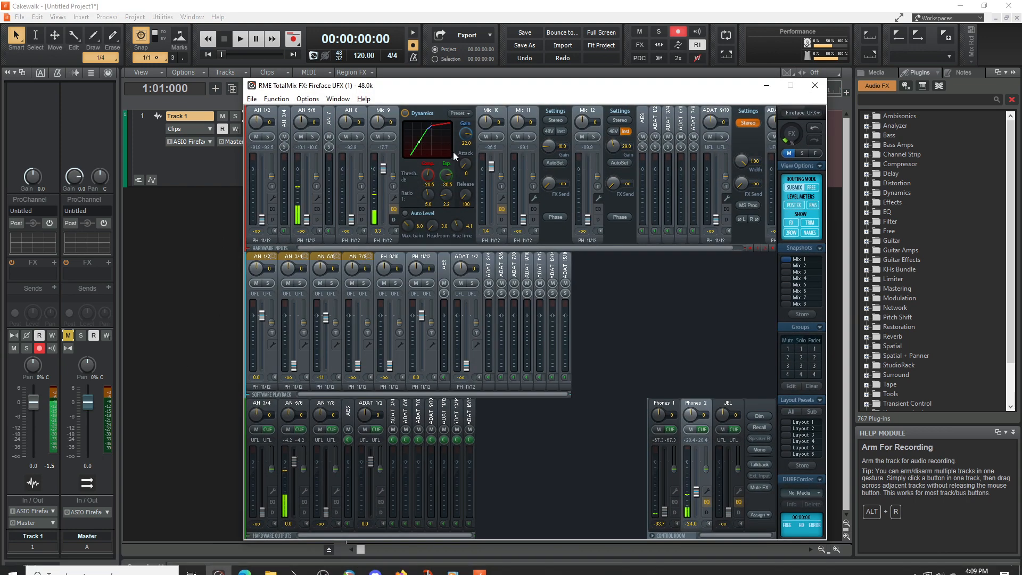
pyautogui.click(404, 113)
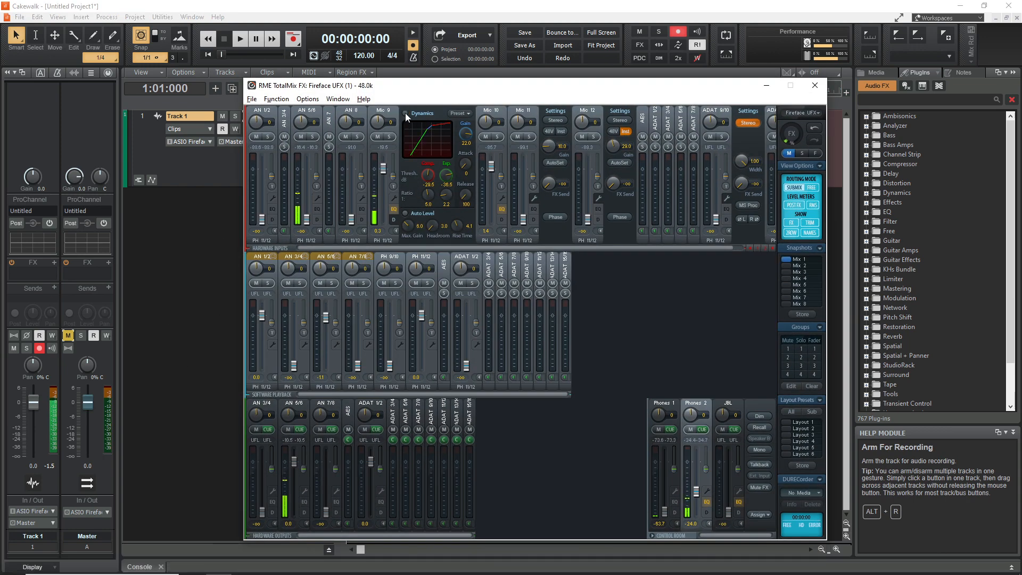
pyautogui.click(394, 210)
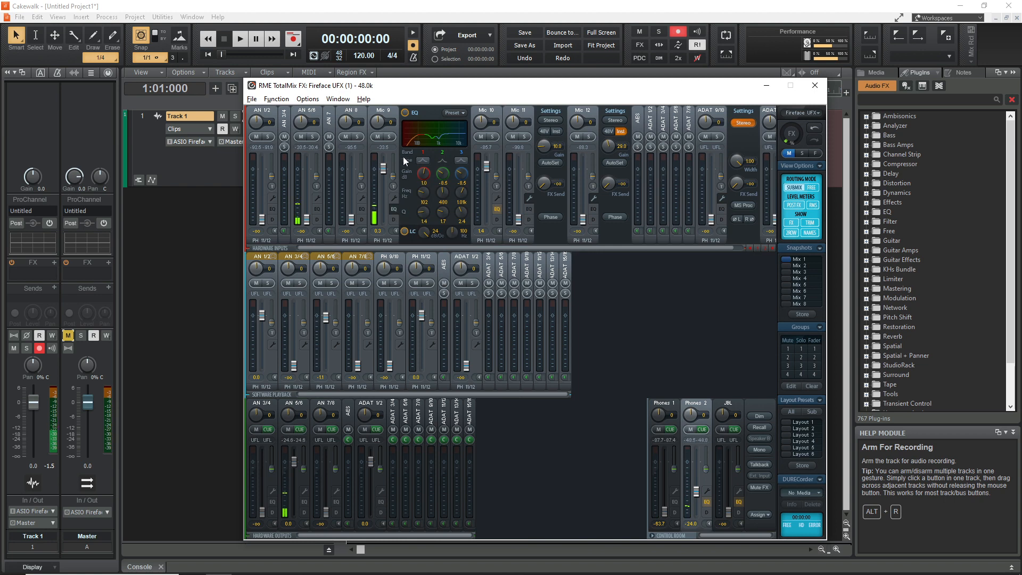
pyautogui.click(766, 86)
# Turn off the metronome during recording and record a take of about 31 seconds on Track 1
pyautogui.click(412, 45)
pyautogui.click(292, 39)
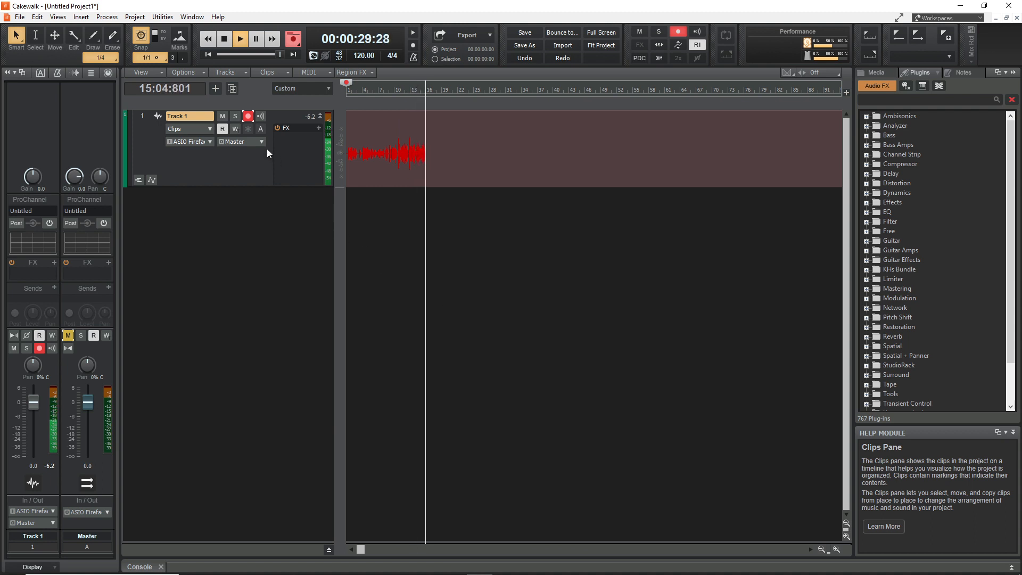
pyautogui.click(223, 39)
# Re-enable Mic 9's EQ and Dynamics in TotalMix FX and return to the Cakewalk project
pyautogui.click(323, 564)
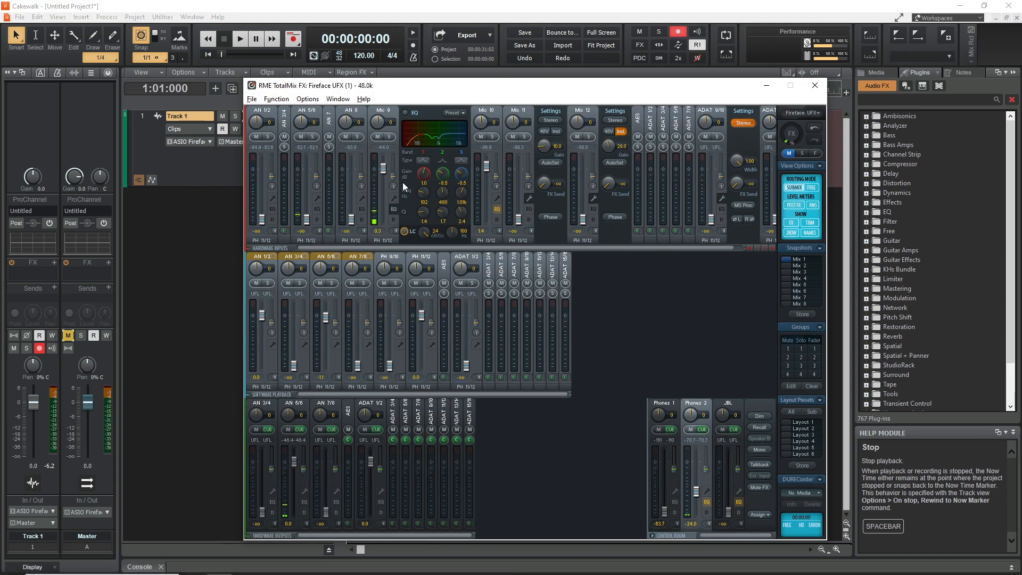
pyautogui.click(394, 219)
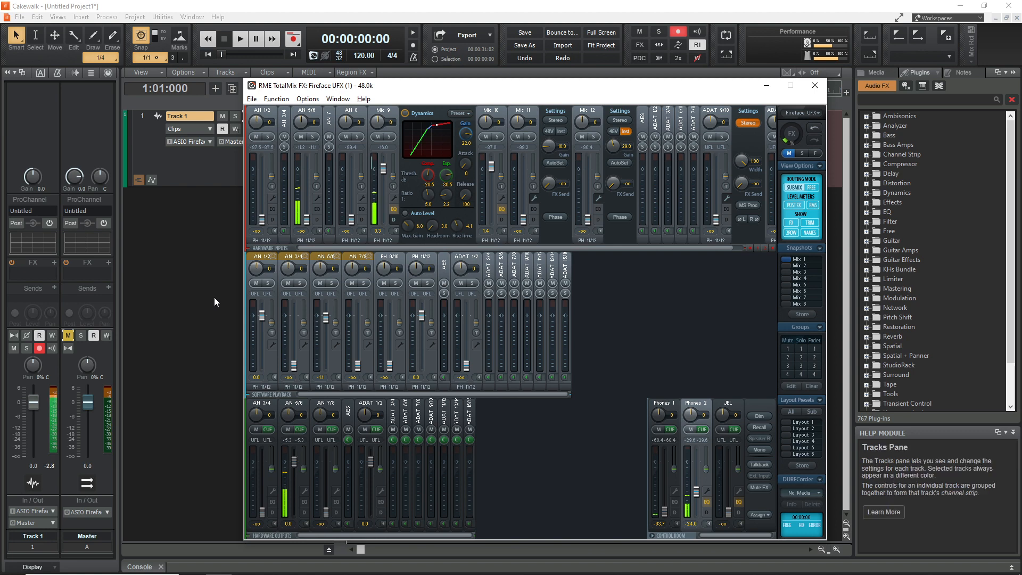
pyautogui.click(766, 85)
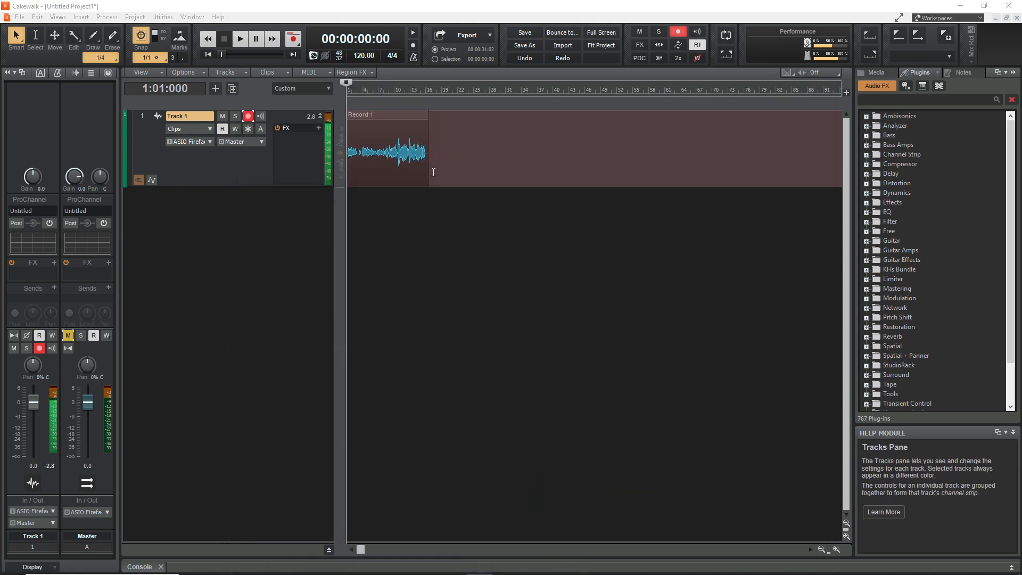
# Insert the Sonitus Compressor into Track 1's FX rack
pyautogui.rightClick(292, 155)
pyautogui.moveTo(340, 161)
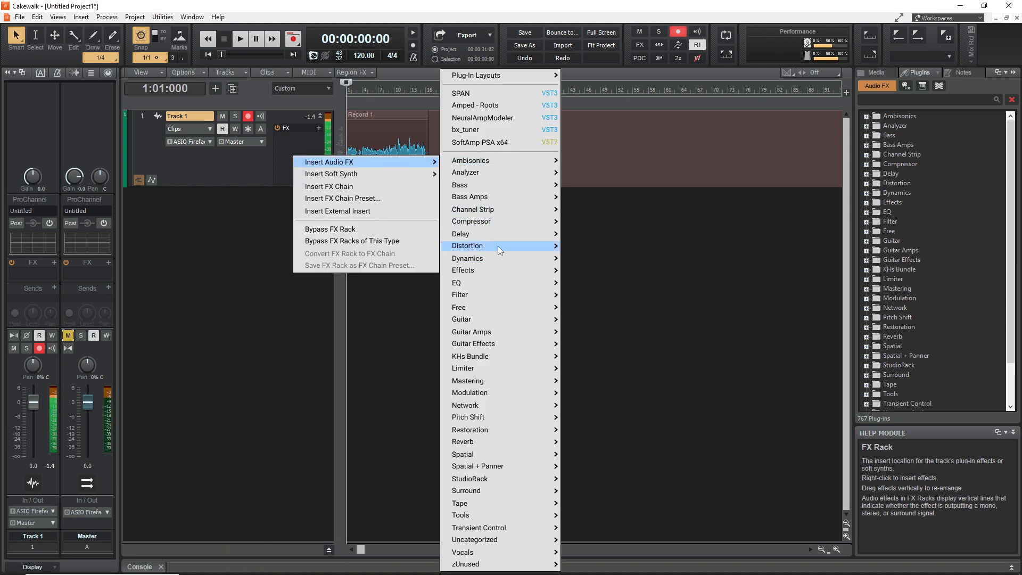
pyautogui.moveTo(497, 220)
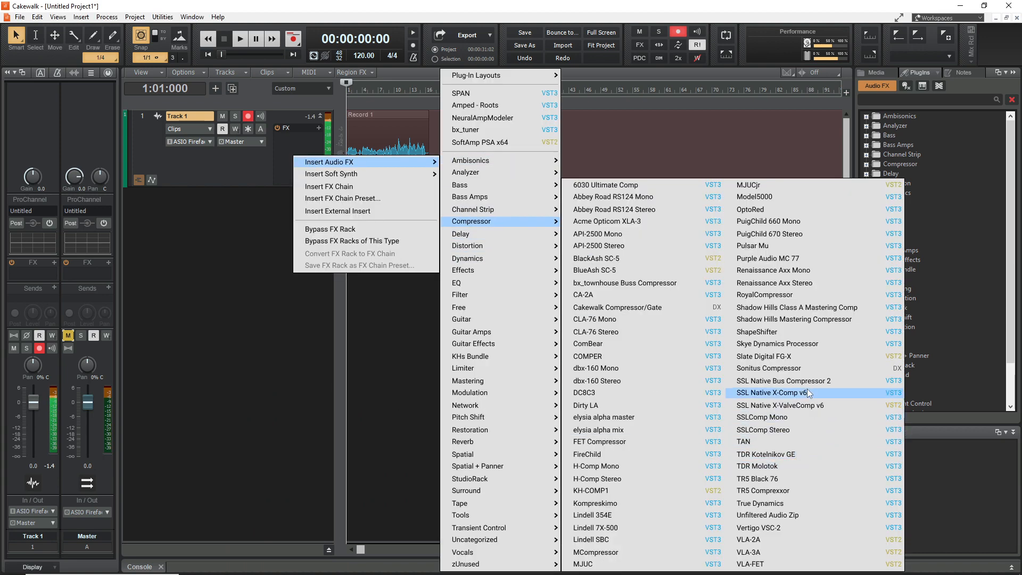
pyautogui.click(801, 368)
# Add the Sonitus Equalizer to Track 1's FX rack after the compressor
pyautogui.rightClick(304, 156)
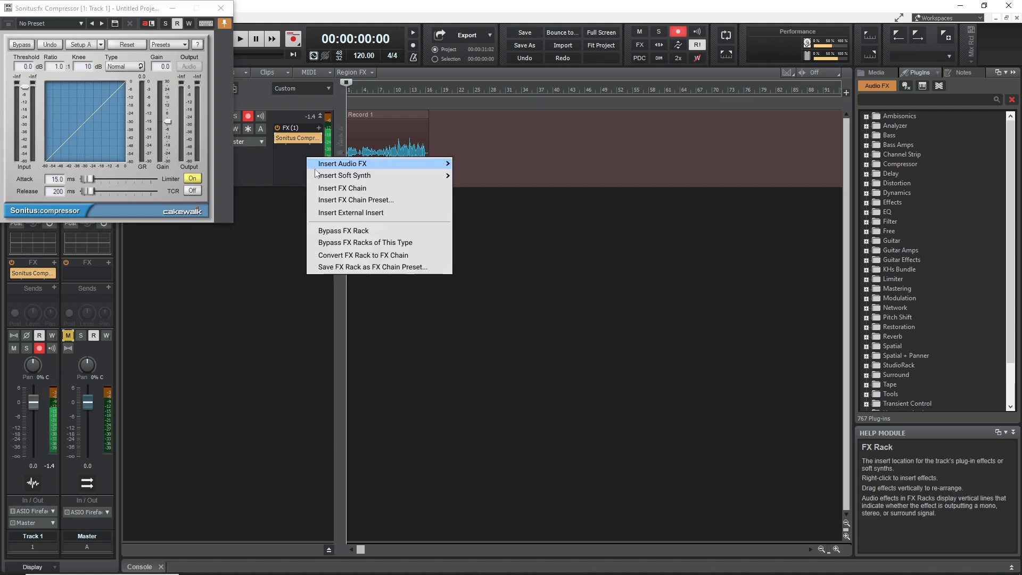
pyautogui.moveTo(319, 165)
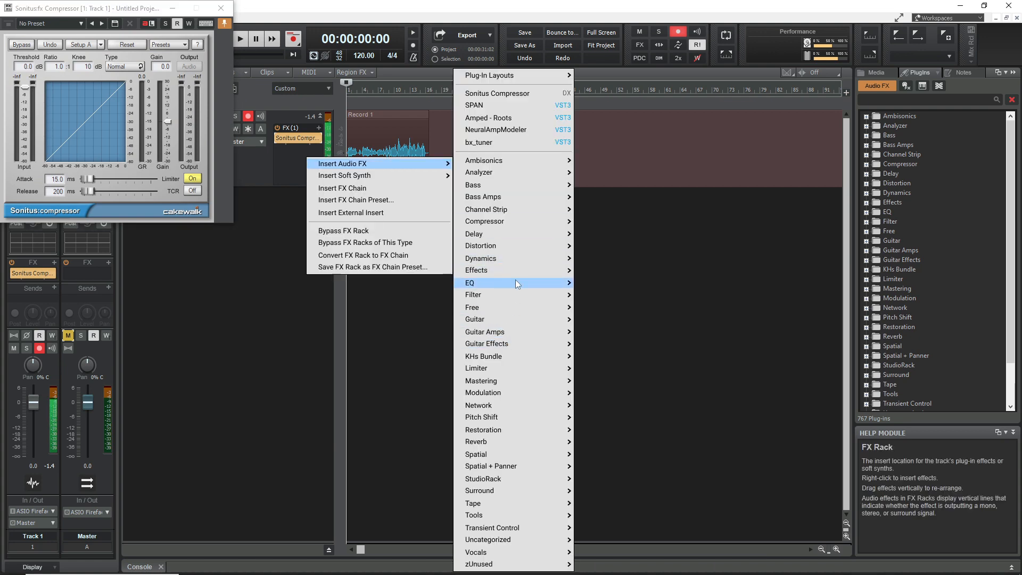
pyautogui.moveTo(515, 281)
pyautogui.click(775, 360)
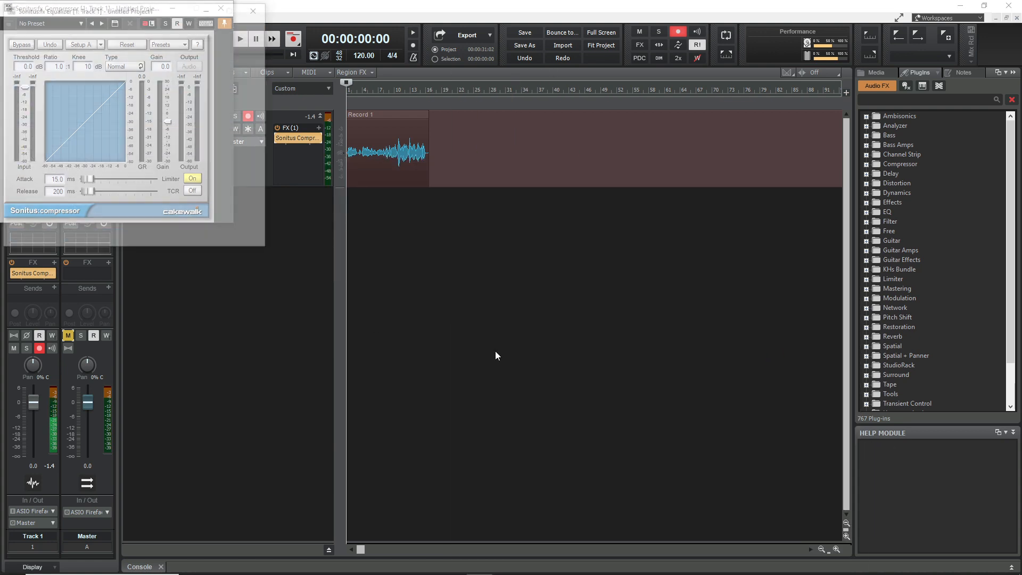
# Place the equalizer and compressor windows side by side below the track, and minimize the equalizer
pyautogui.moveTo(87, 16); pyautogui.dragTo(108, 247)
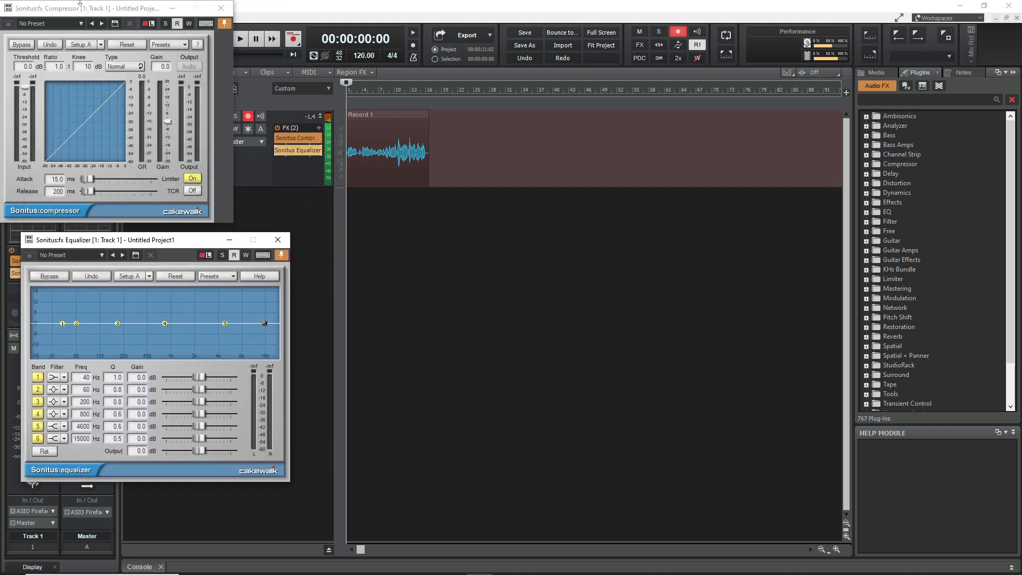
pyautogui.moveTo(80, 8); pyautogui.dragTo(375, 242)
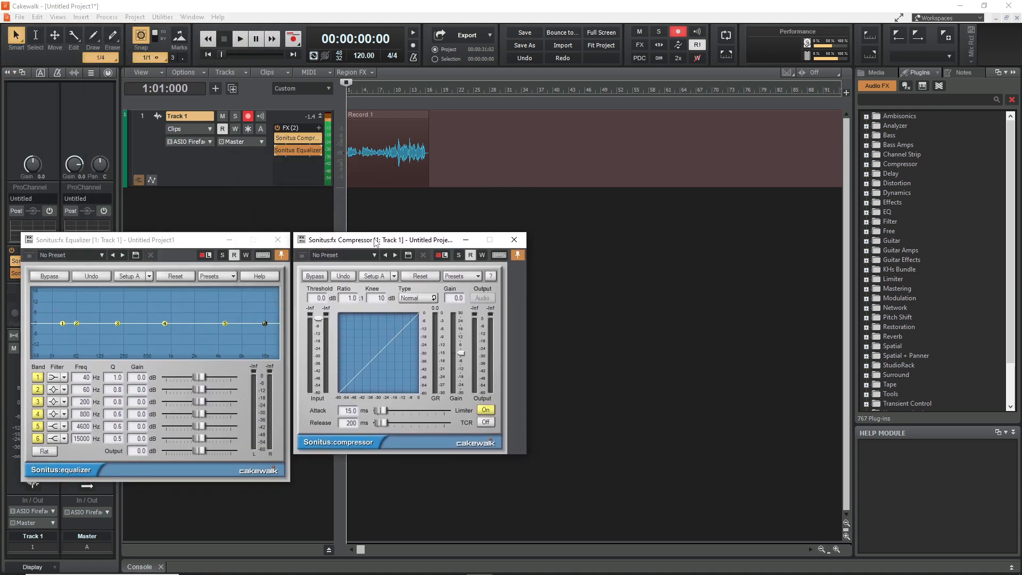
pyautogui.click(229, 239)
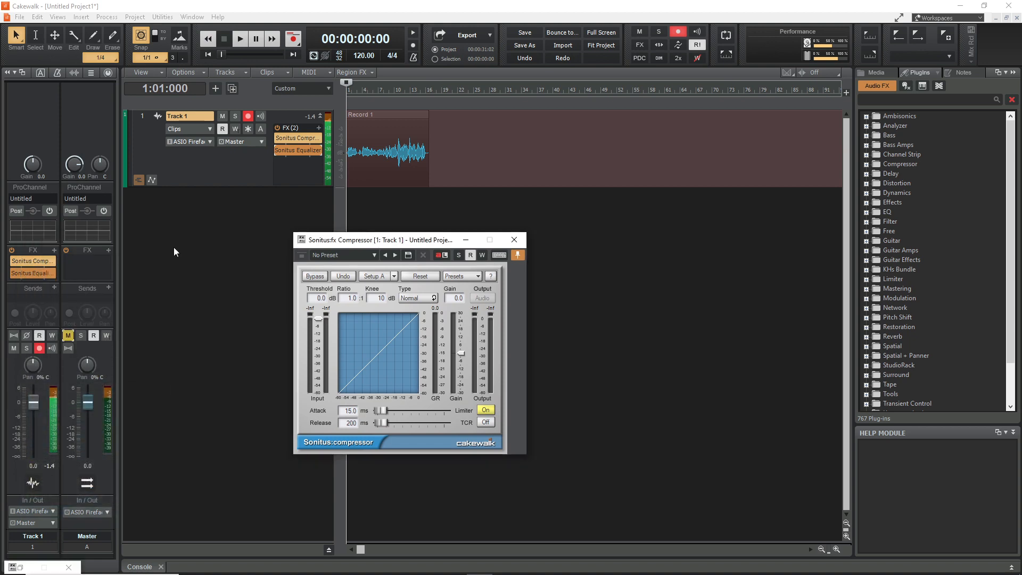
# Show Track 1's ProChannel, move the Sonitus Compressor from the FX rack into it as an FX Chain, and place that module after the EQ
pyautogui.click(107, 73)
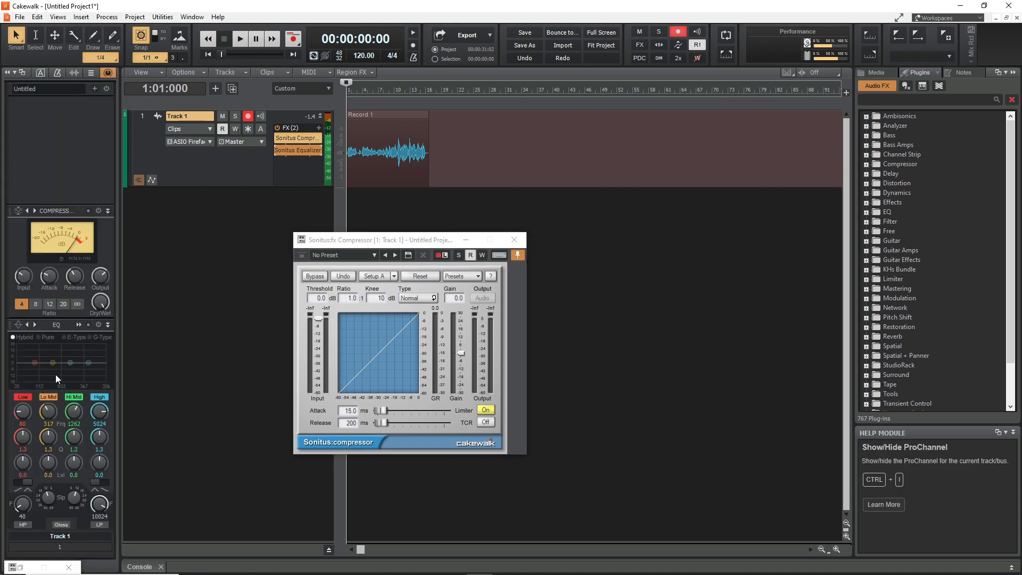
pyautogui.moveTo(301, 138); pyautogui.dragTo(104, 155)
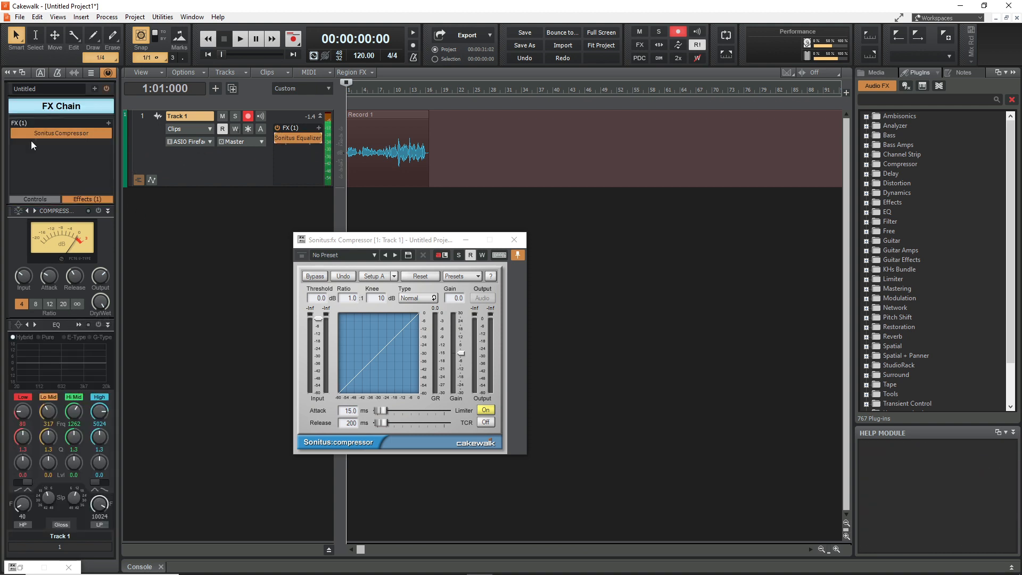
pyautogui.scroll(1, 101, 116)
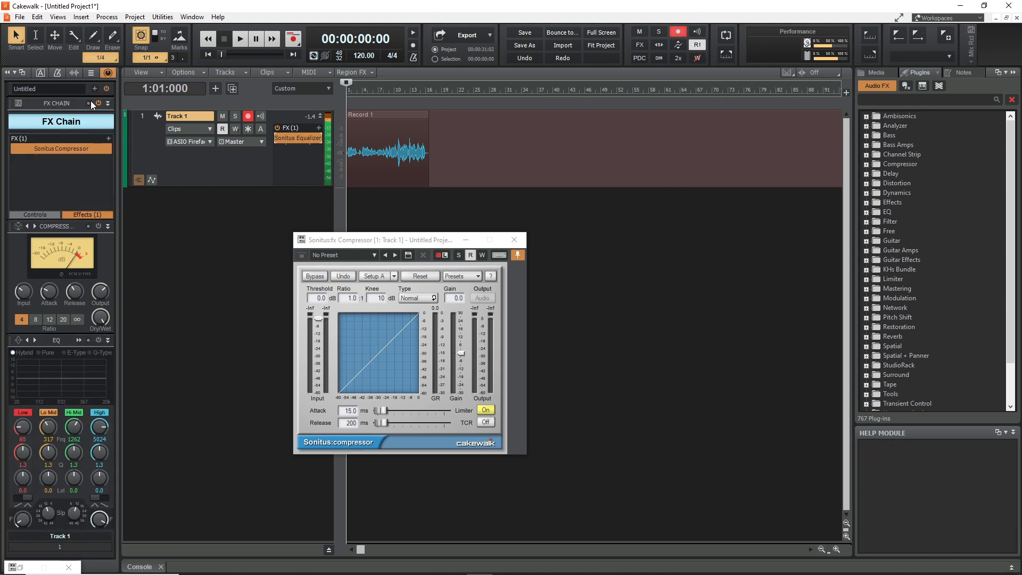
pyautogui.moveTo(56, 105); pyautogui.dragTo(54, 282)
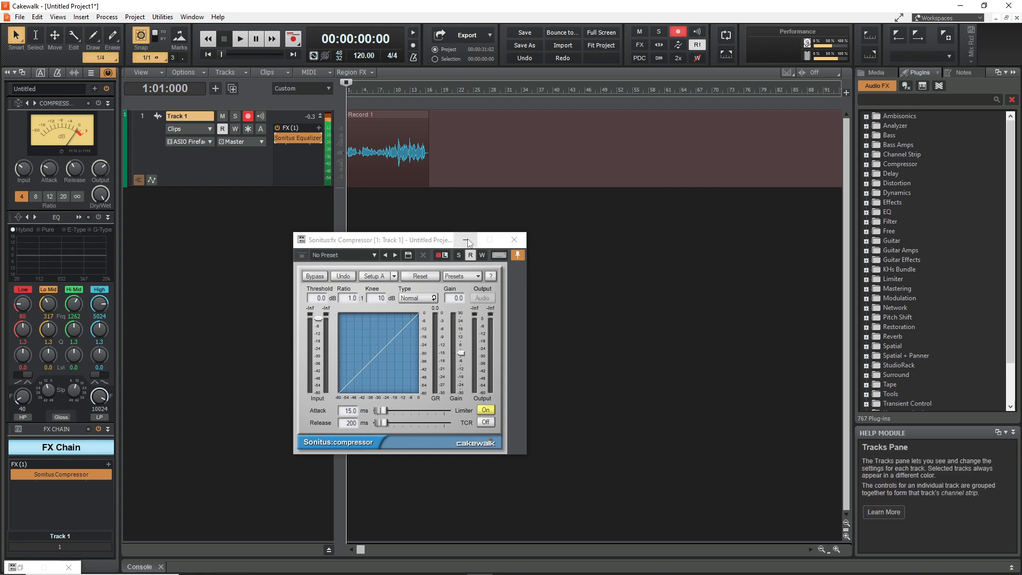
# Remove the Sonitus Equalizer from Track 1 and boost the ProChannel QuadCurve Equalizer's low band about 1.2 dB at 82 Hz instead
pyautogui.rightClick(304, 139)
pyautogui.click(302, 151)
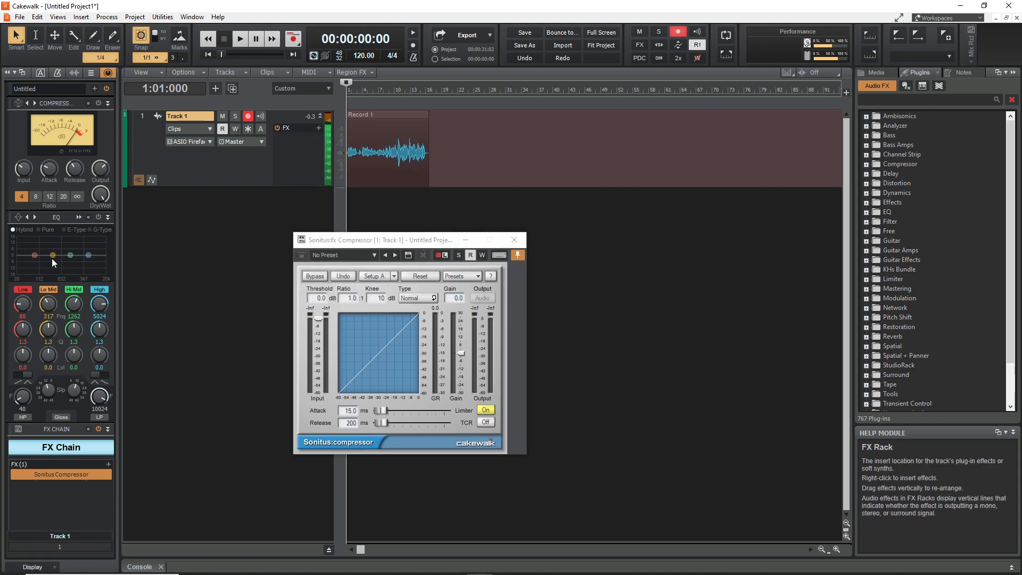
pyautogui.click(80, 217)
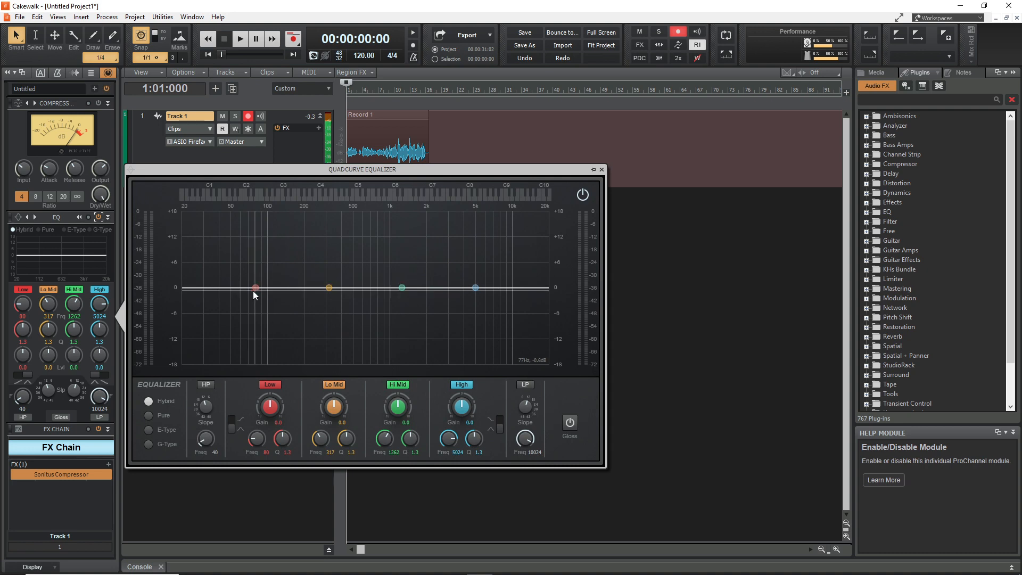
pyautogui.moveTo(255, 288); pyautogui.dragTo(257, 282)
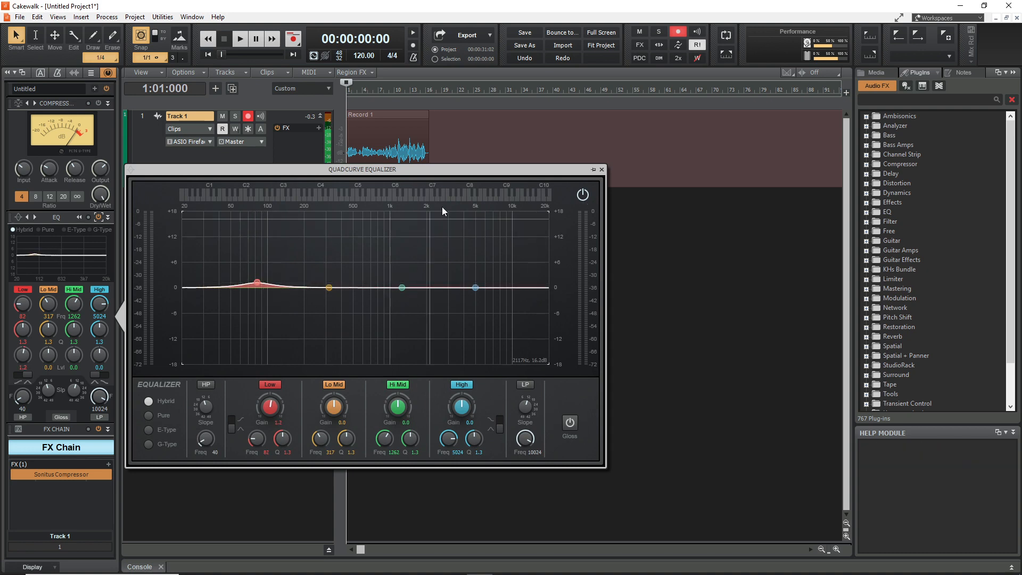
pyautogui.click(601, 170)
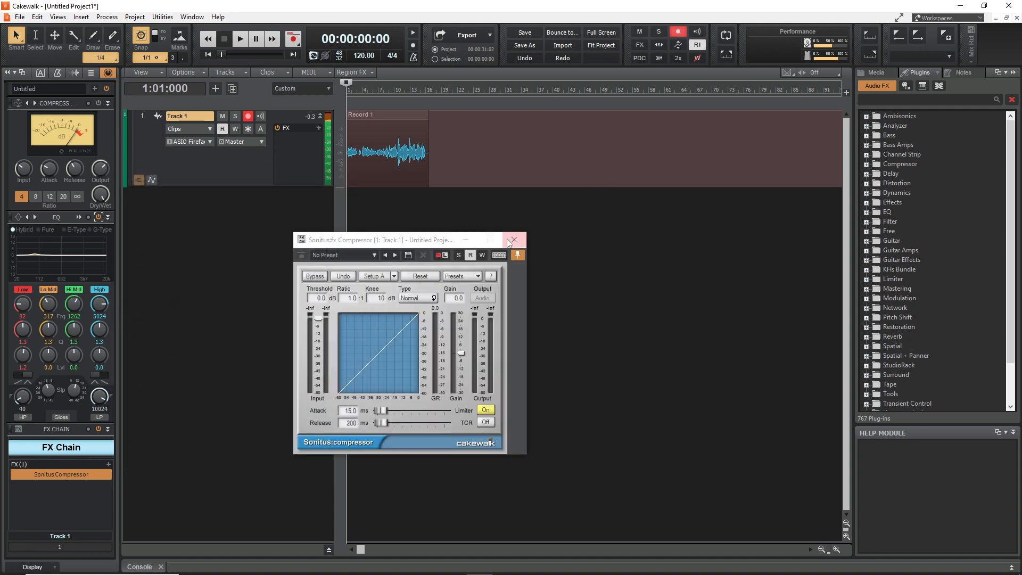
# Switch to TotalMix FX and place its window beside the Sonitus Compressor to view Mic 9's Dynamics settings
pyautogui.moveTo(394, 244); pyautogui.dragTo(380, 237)
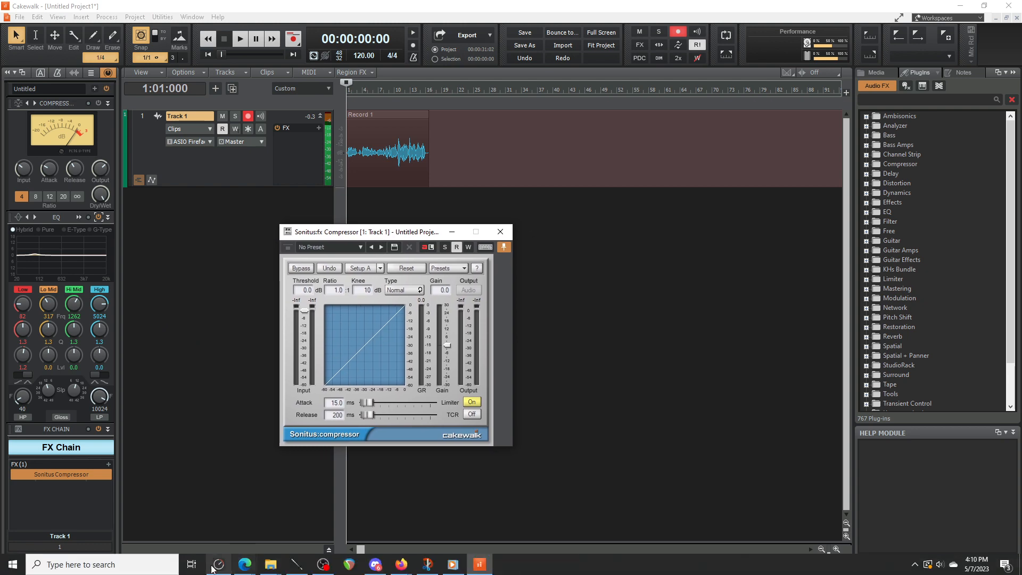
pyautogui.click(219, 564)
pyautogui.moveTo(478, 87); pyautogui.dragTo(718, 265)
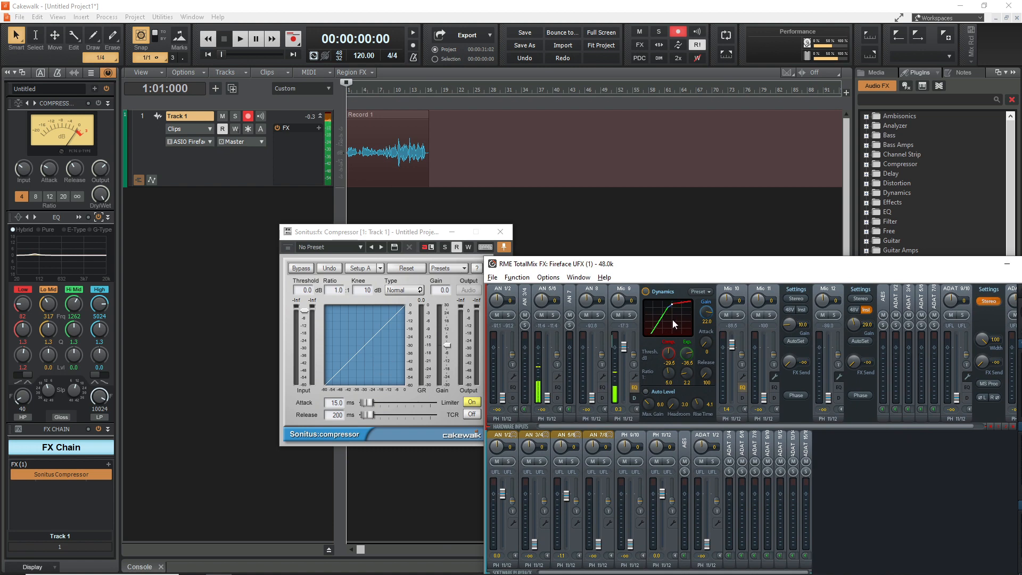
# Insert the Sonitus Gate into Track 1's FX rack in Cakewalk and place its window next to the compressor
pyautogui.rightClick(317, 169)
pyautogui.moveTo(365, 170)
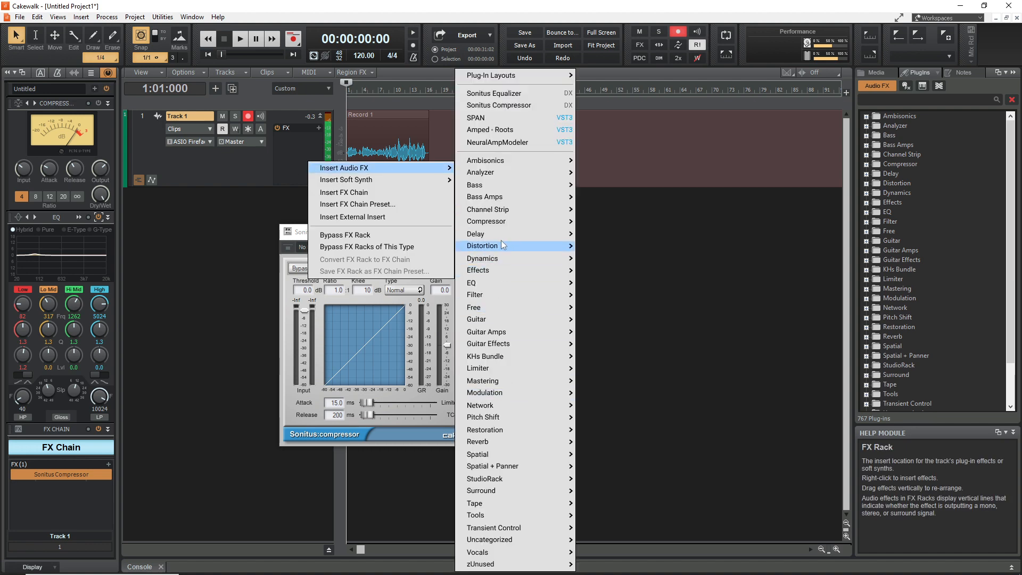
pyautogui.moveTo(515, 257)
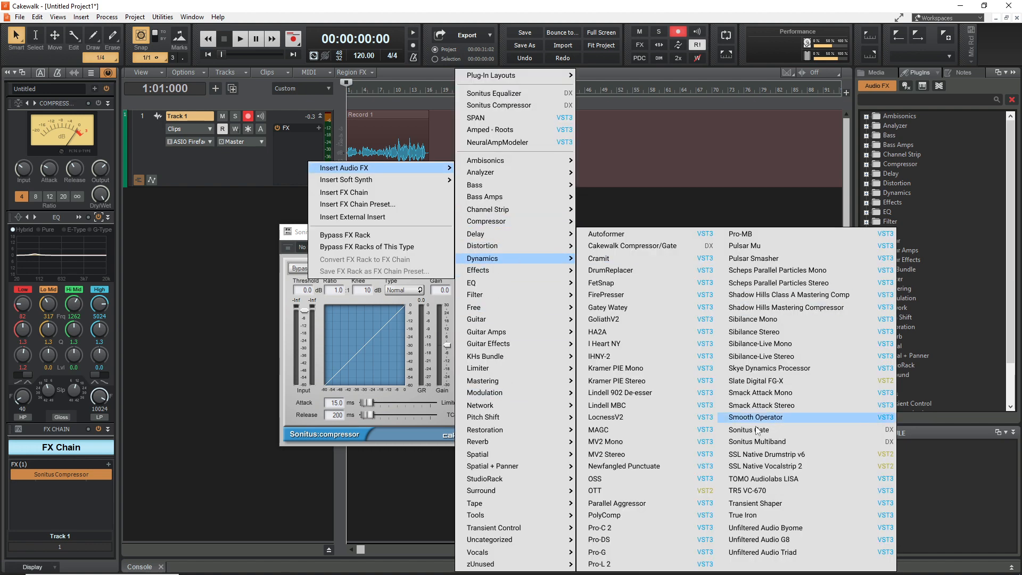
pyautogui.click(802, 425)
pyautogui.moveTo(132, 12); pyautogui.dragTo(562, 274)
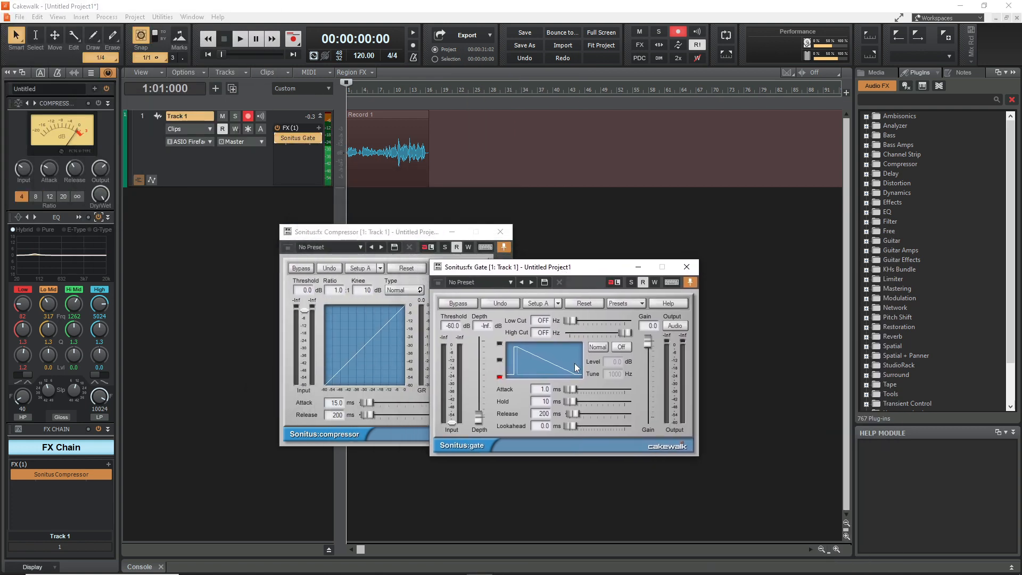
# Turn on Track 1's input echo and set the Sonitus Gate's threshold to about -7.5 dB and its attack to 0 ms
pyautogui.moveTo(476, 413); pyautogui.dragTo(451, 357)
pyautogui.click(108, 73)
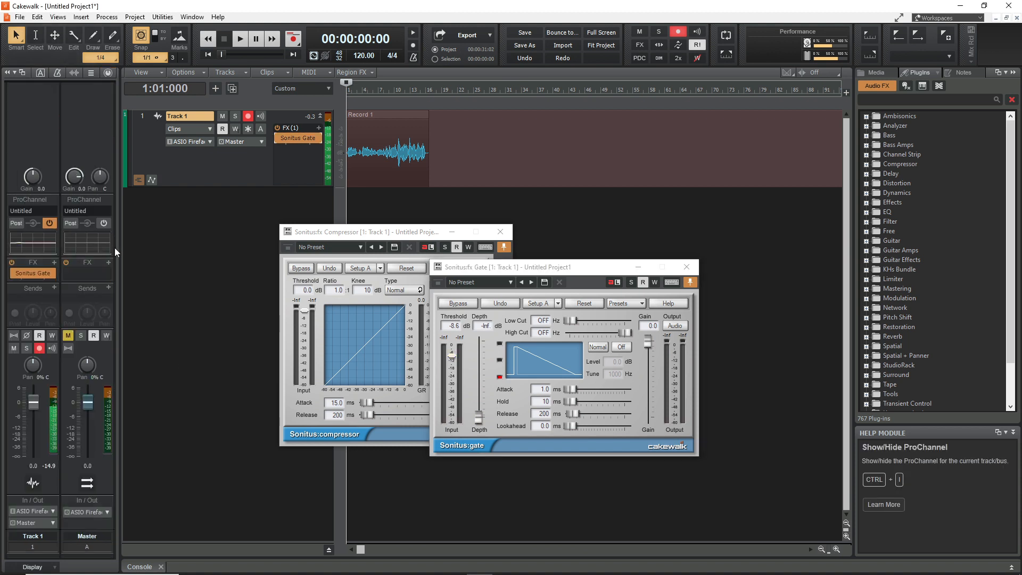
pyautogui.click(260, 116)
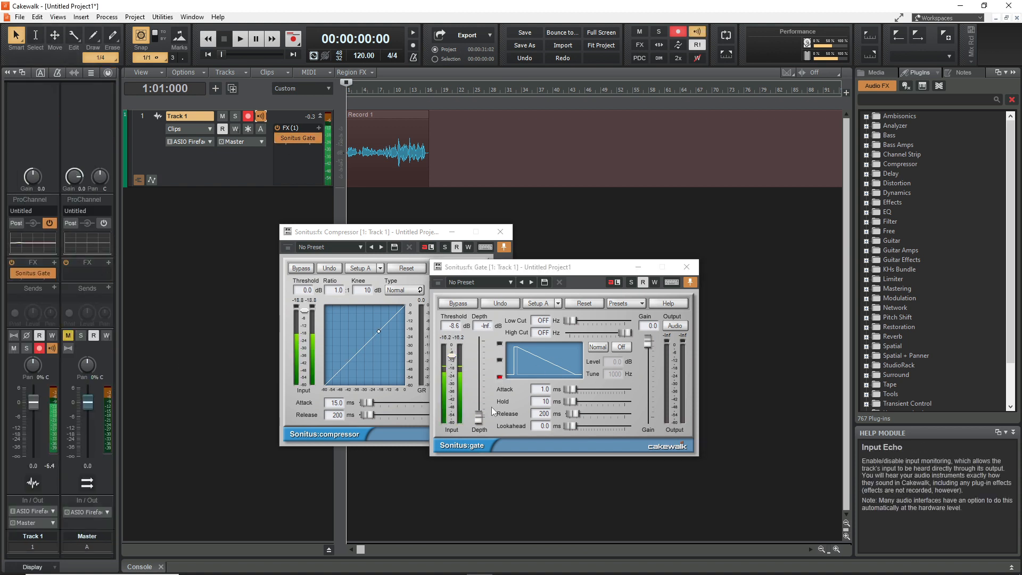
pyautogui.moveTo(451, 356); pyautogui.dragTo(452, 353)
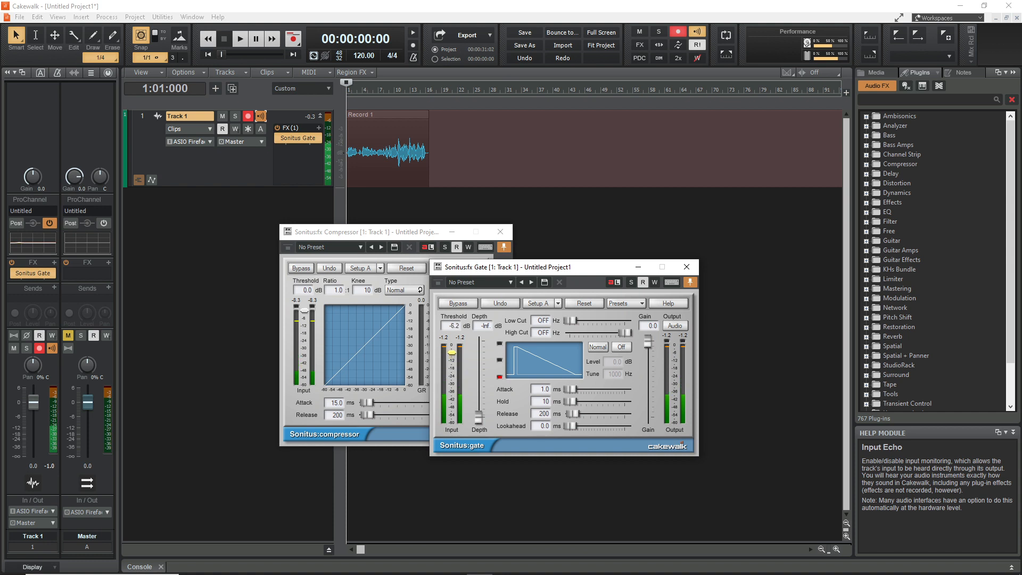
pyautogui.moveTo(477, 416)
pyautogui.mouseDown()
pyautogui.moveTo(478, 363)
pyautogui.moveTo(477, 416)
pyautogui.mouseUp()
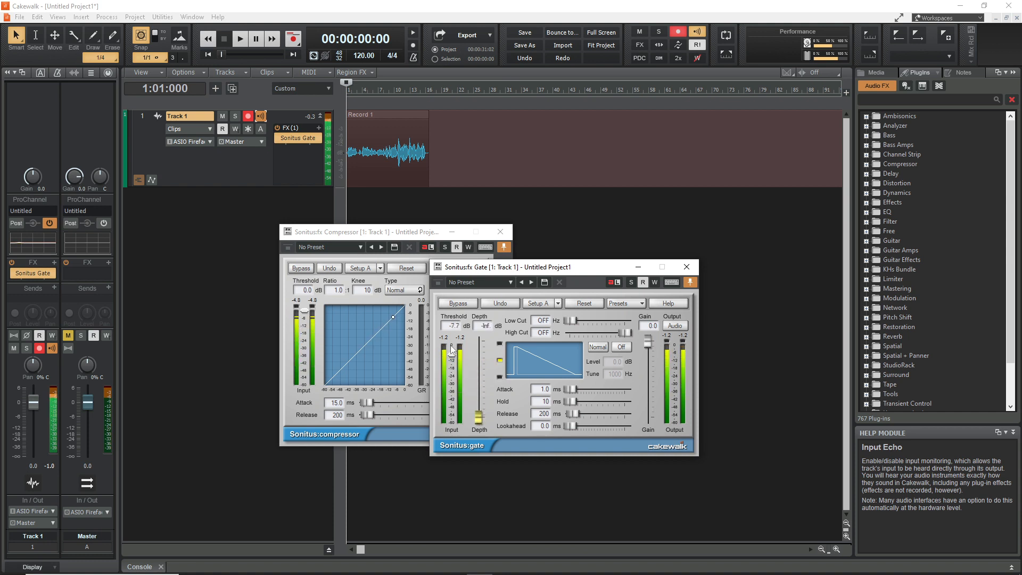
pyautogui.moveTo(451, 355); pyautogui.dragTo(452, 354)
pyautogui.moveTo(478, 417)
pyautogui.mouseDown()
pyautogui.moveTo(478, 357)
pyautogui.moveTo(478, 416)
pyautogui.mouseUp()
pyautogui.moveTo(573, 388); pyautogui.dragTo(567, 389)
# Move the Sonitus Gate from Track 1's FX rack into the ProChannel as an FX Chain between the compressor and EQ modules
pyautogui.click(108, 73)
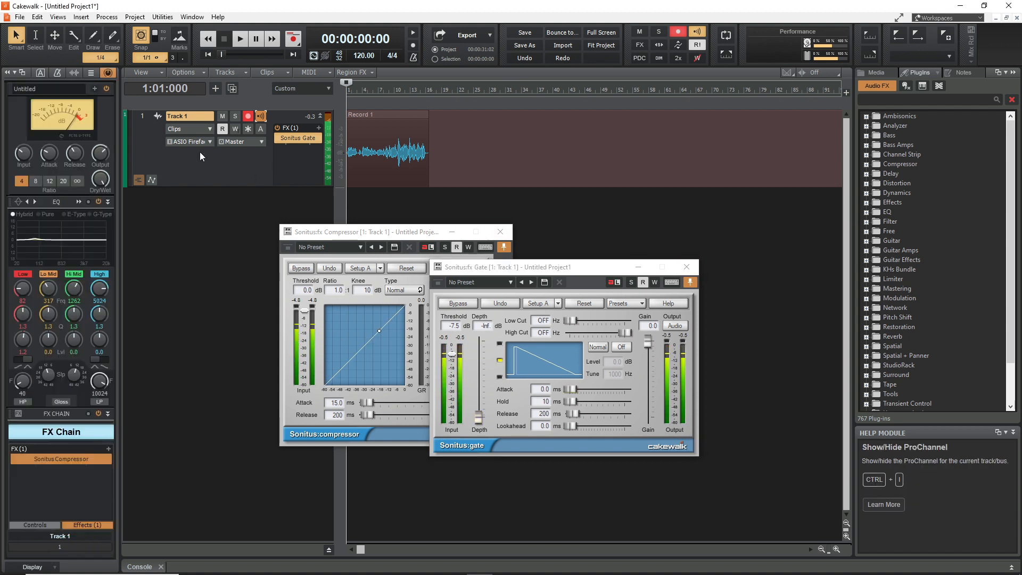
pyautogui.moveTo(297, 138); pyautogui.dragTo(68, 128)
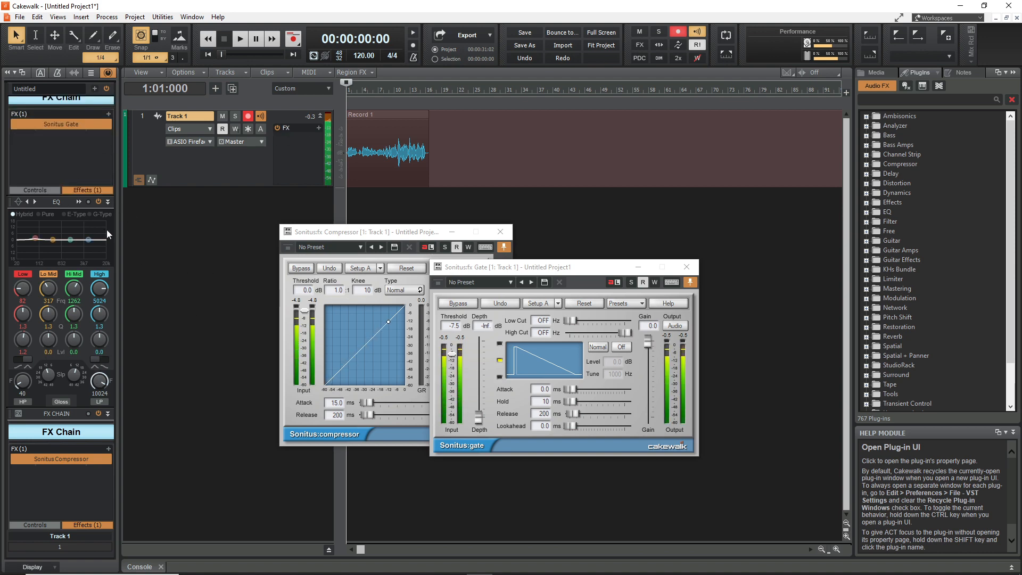
pyautogui.scroll(3, 113, 241)
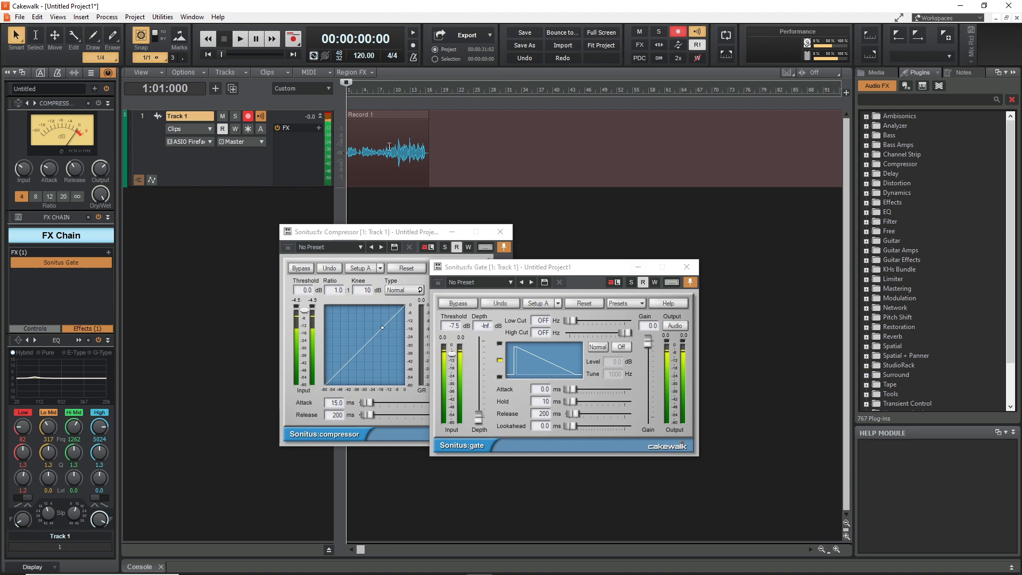
# Loop playback over the Record 1 clip from the project start and move the Gate window clear of the compressor
pyautogui.click(430, 113)
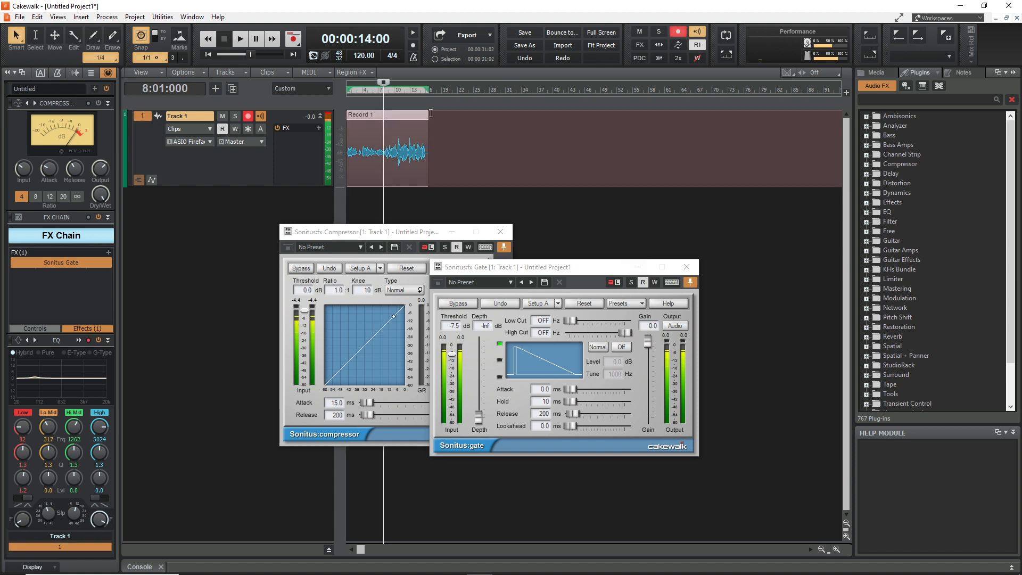
pyautogui.click(723, 53)
pyautogui.moveTo(380, 84); pyautogui.dragTo(323, 88)
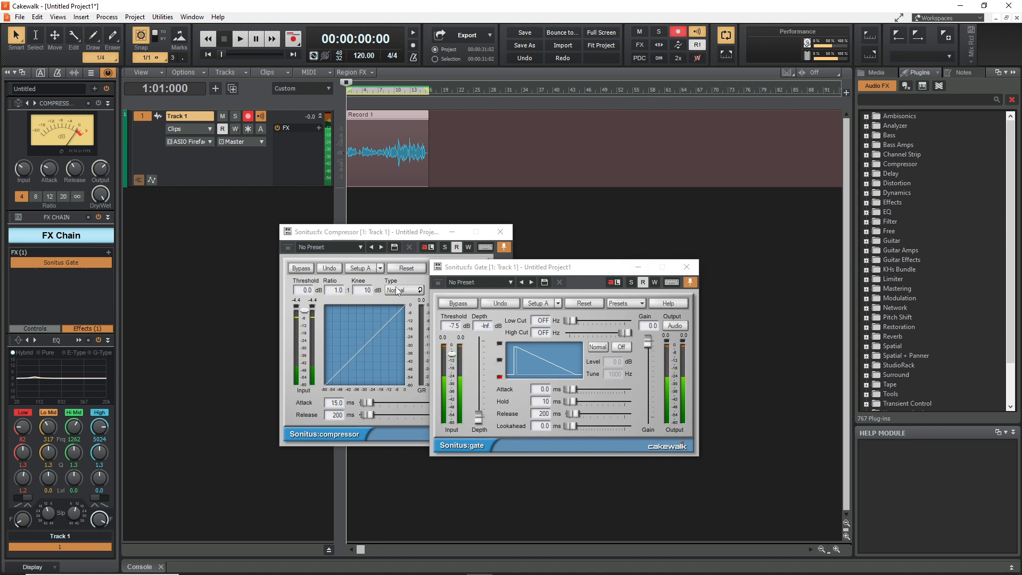
pyautogui.moveTo(575, 273); pyautogui.dragTo(699, 248)
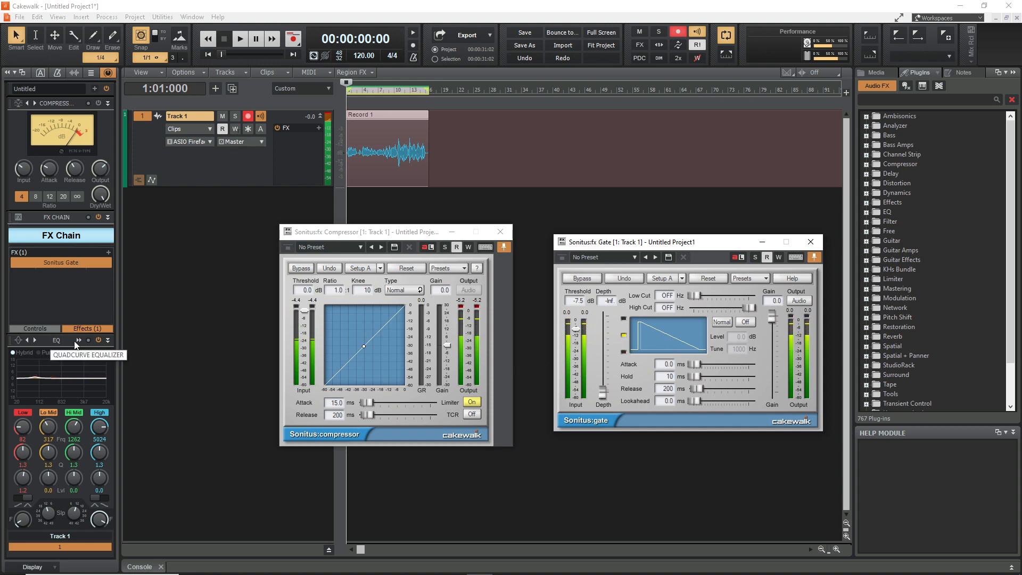
# Set the QuadCurve Equalizer's low band to 100 Hz with a gain of about 0.9 dB
pyautogui.click(53, 359)
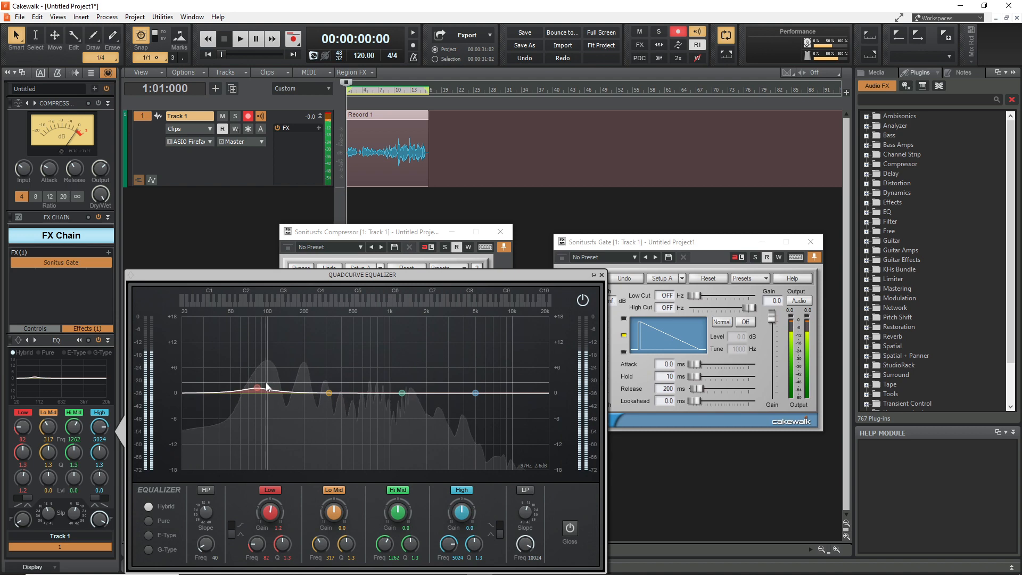
pyautogui.moveTo(259, 390)
pyautogui.mouseDown()
pyautogui.moveTo(255, 398)
pyautogui.moveTo(270, 389)
pyautogui.mouseUp()
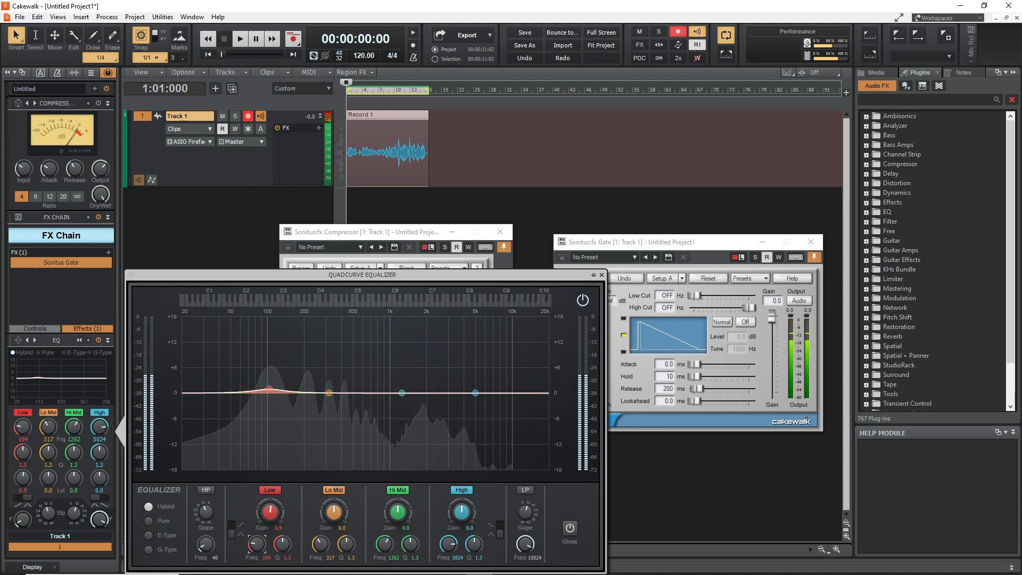
pyautogui.doubleClick(262, 549)
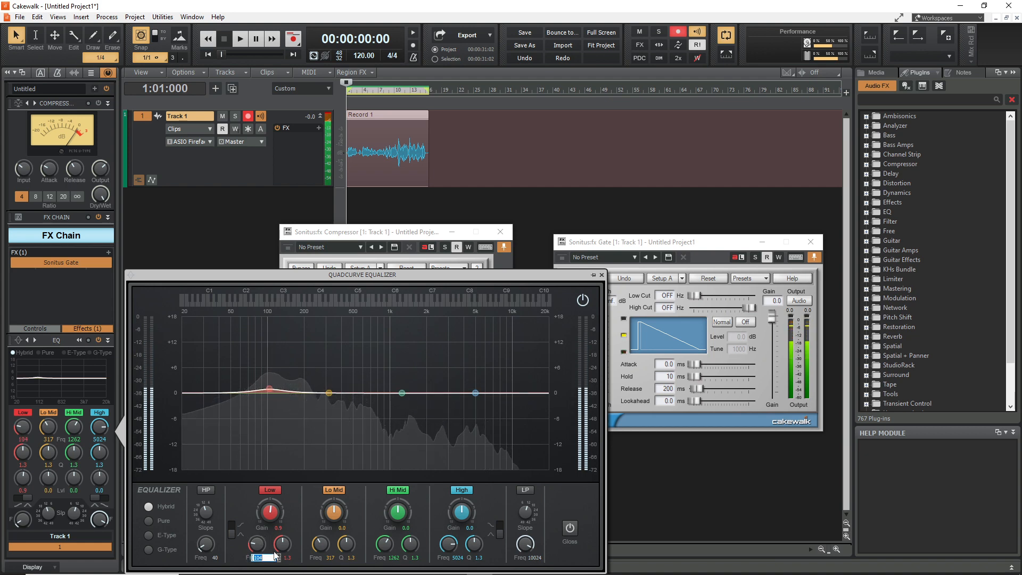
pyautogui.write('100')
pyautogui.press('Return')
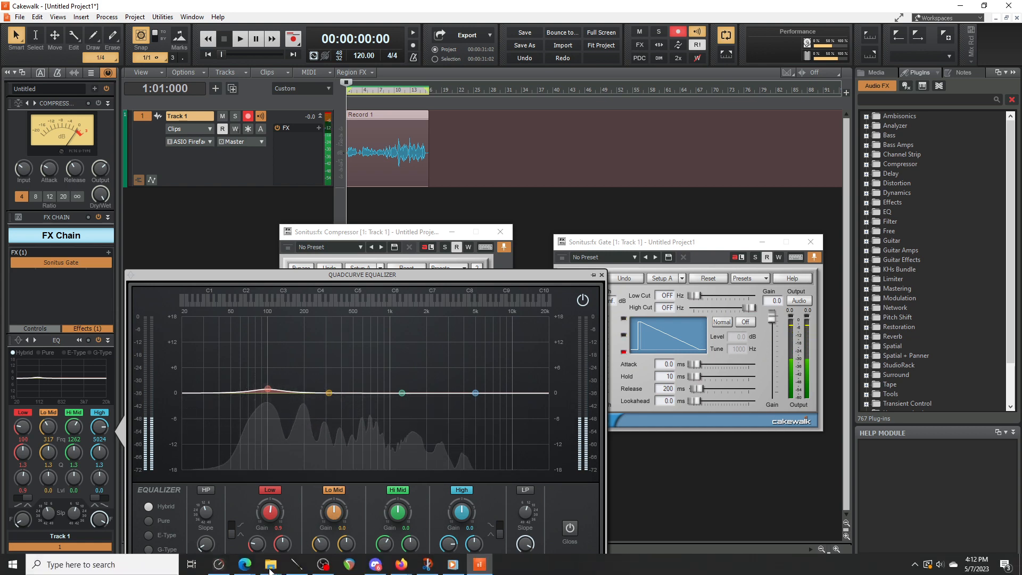
# Examine Mic 9's EQ and Dynamics settings in TotalMix FX against the Cakewalk plug-ins
pyautogui.click(219, 565)
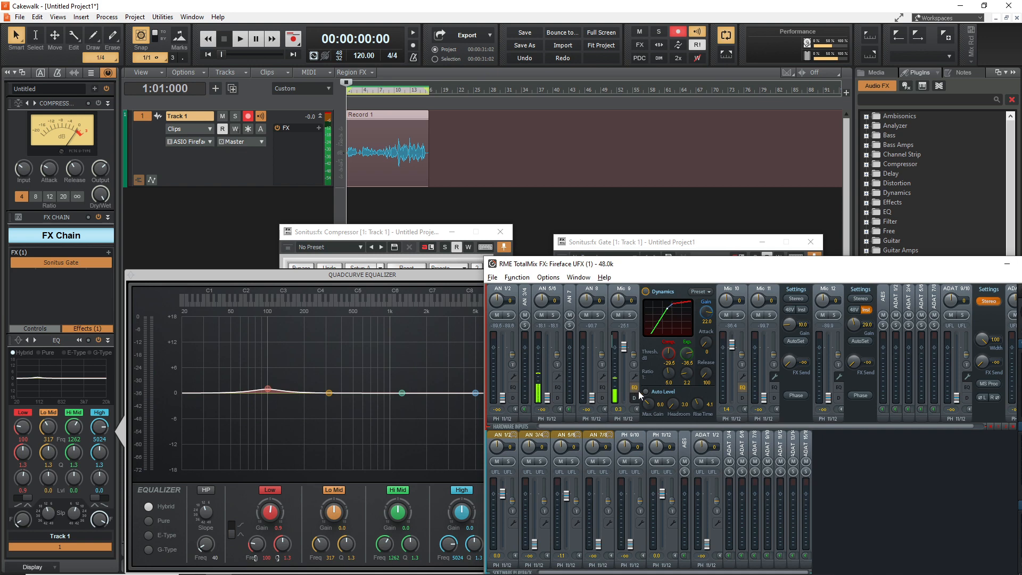
pyautogui.click(635, 388)
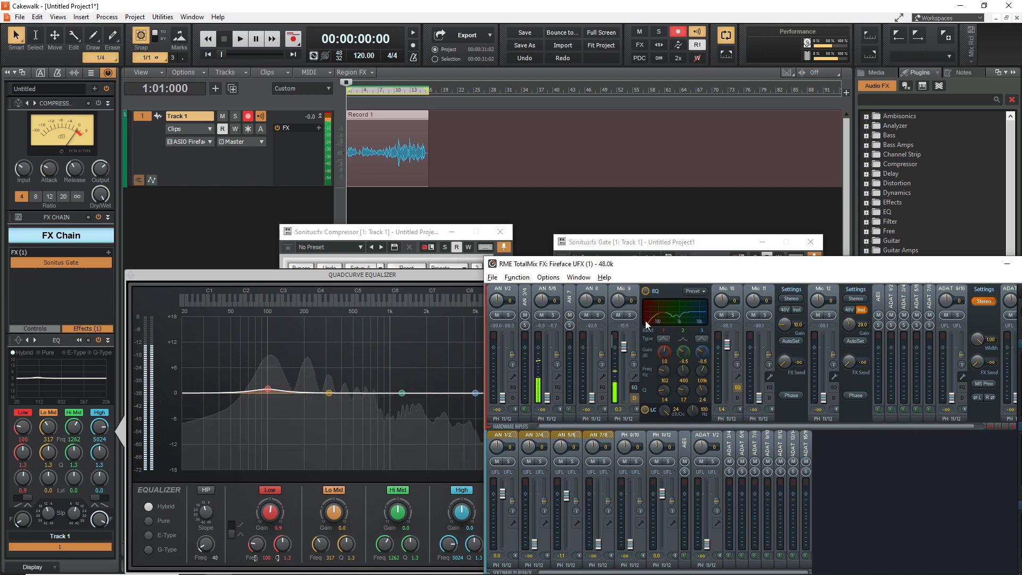
pyautogui.click(392, 239)
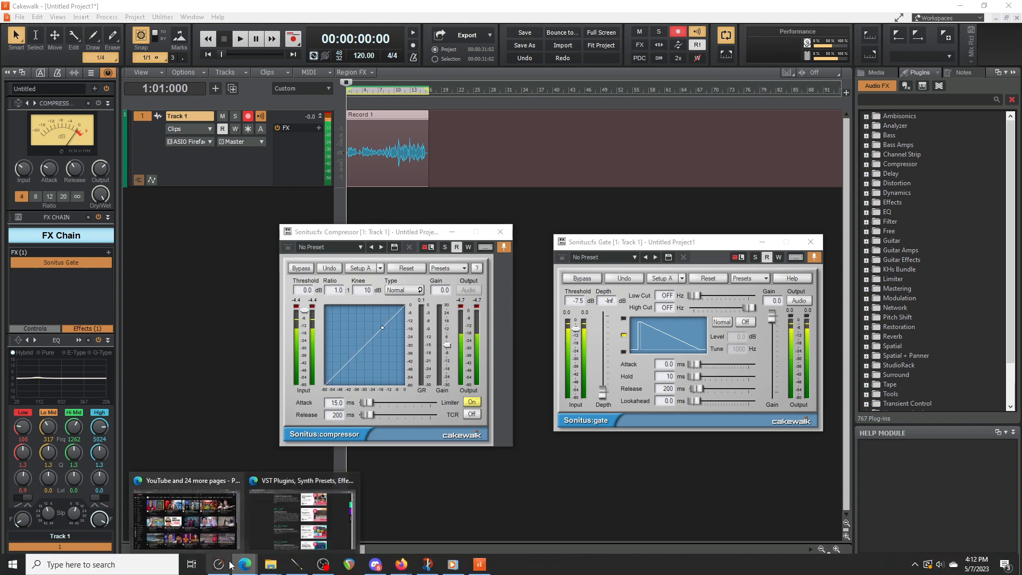
pyautogui.click(219, 563)
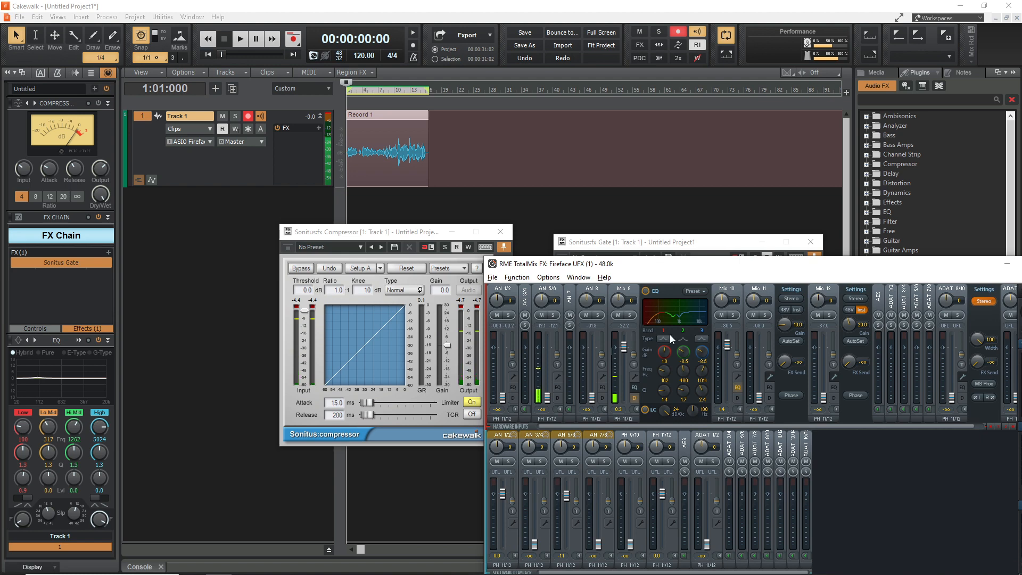
pyautogui.click(635, 397)
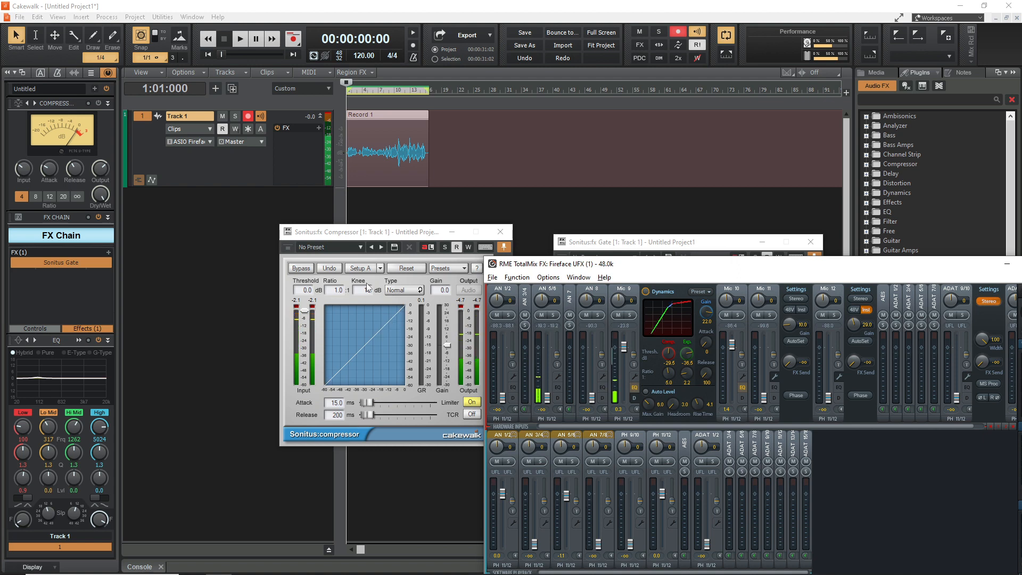
# Set the Sonitus Compressor to a -5.2 dB threshold, Inf ratio, Hard knee, 0 ms attack and 107 ms release
pyautogui.moveTo(336, 291); pyautogui.dragTo(338, 407)
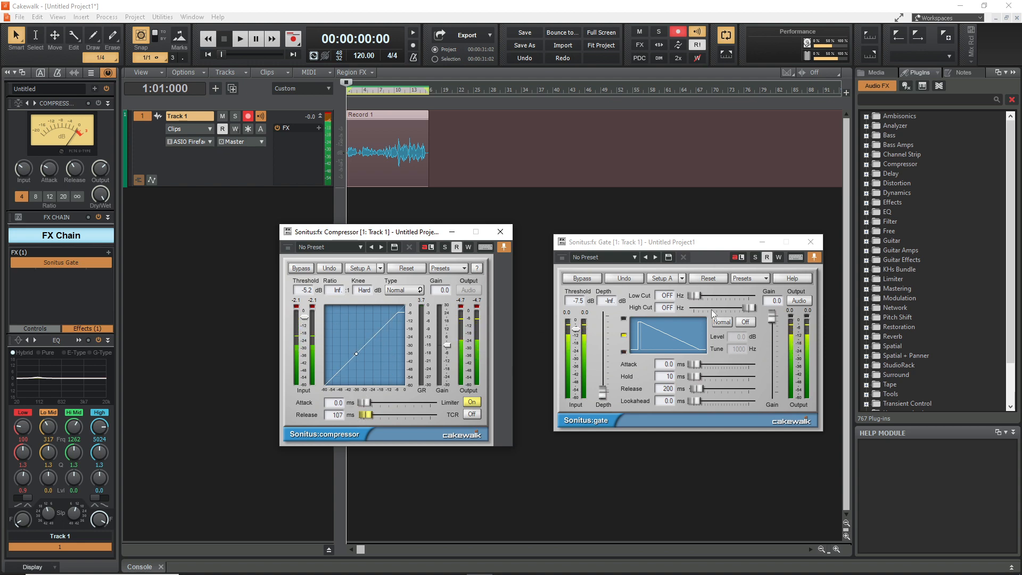
pyautogui.moveTo(322, 574)
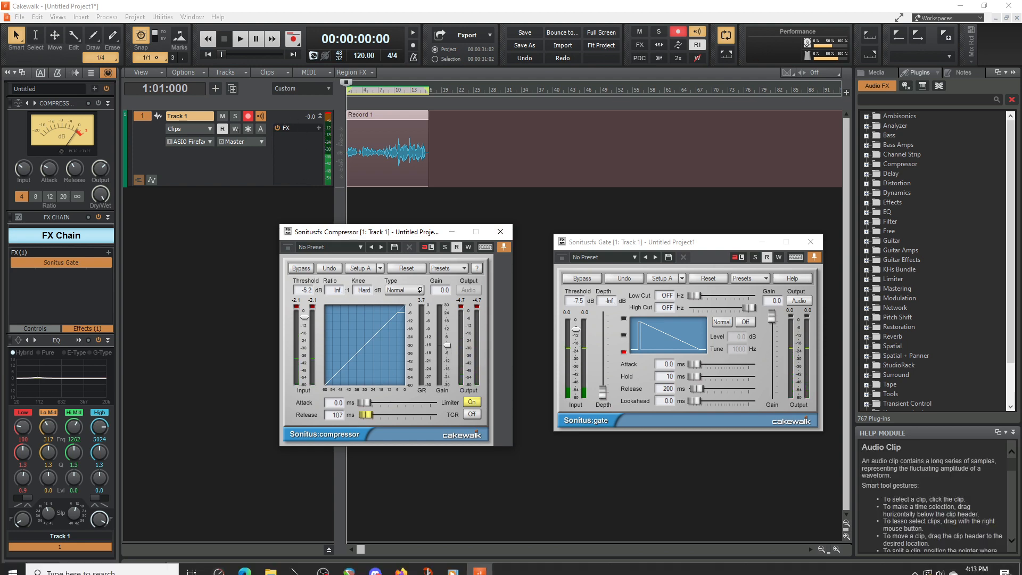
pyautogui.moveTo(252, 572)
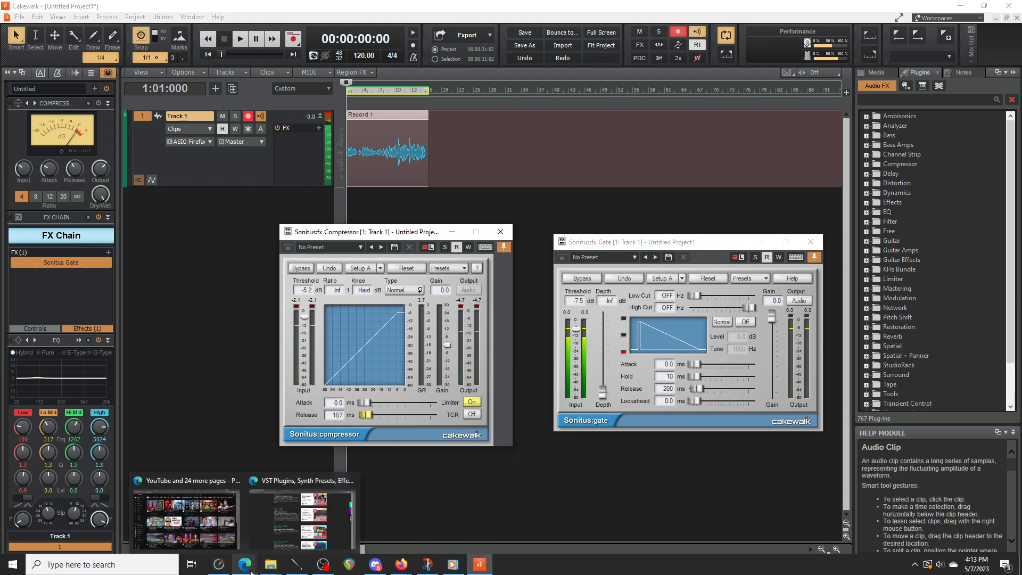
# Switch to TotalMix FX and view the Mic 9 channel's signal level and Dynamics settings
pyautogui.click(218, 564)
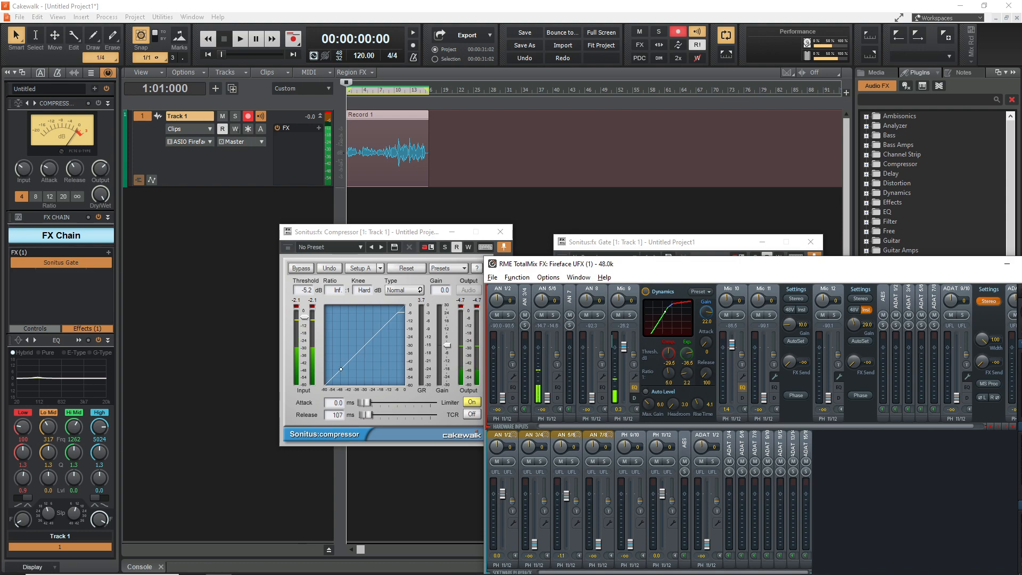
pyautogui.click(218, 564)
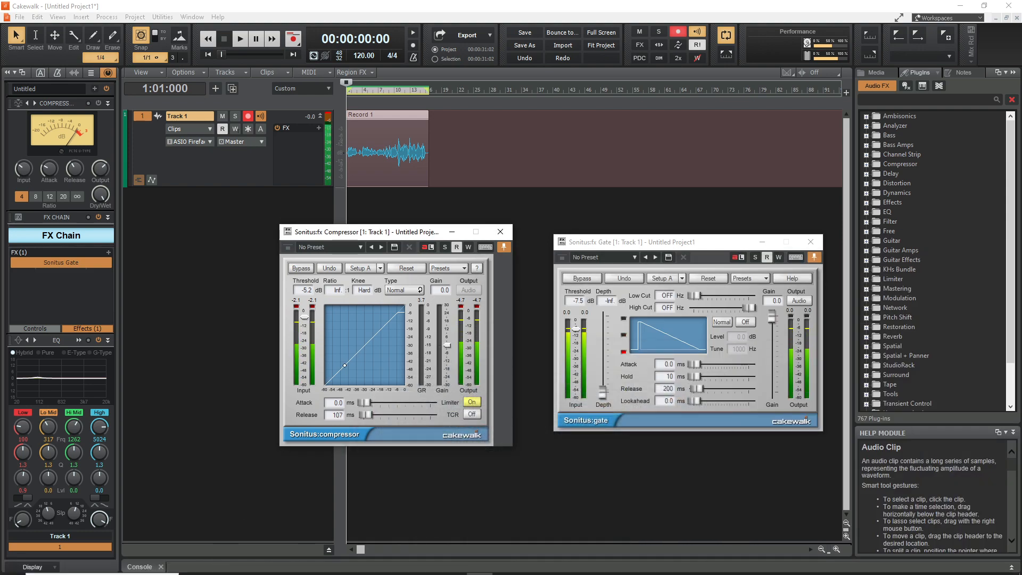
pyautogui.click(219, 569)
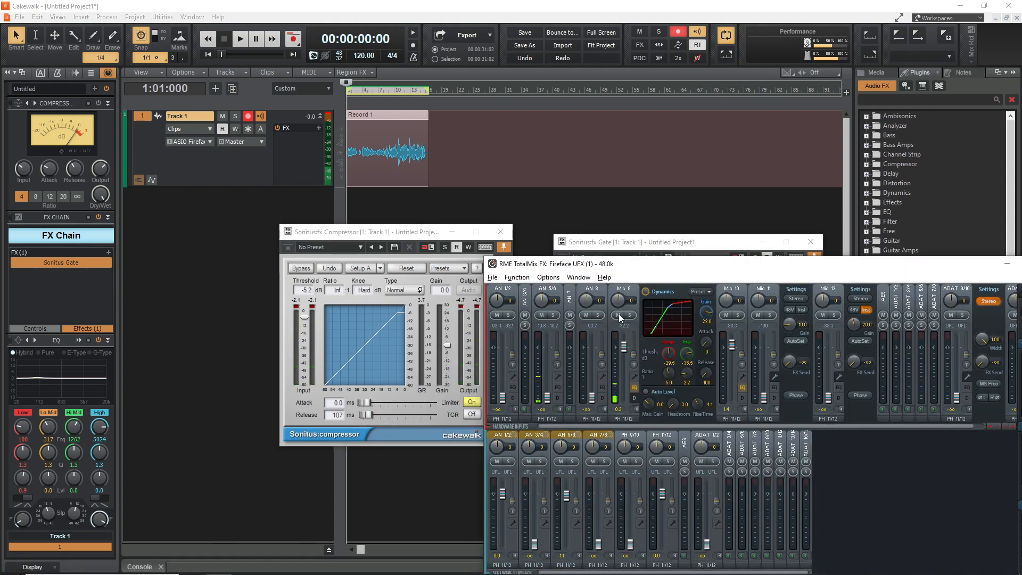
# During a short playback in Cakewalk, turn off Track 1's input echo and record arm, and unmute the Master bus
pyautogui.click(240, 38)
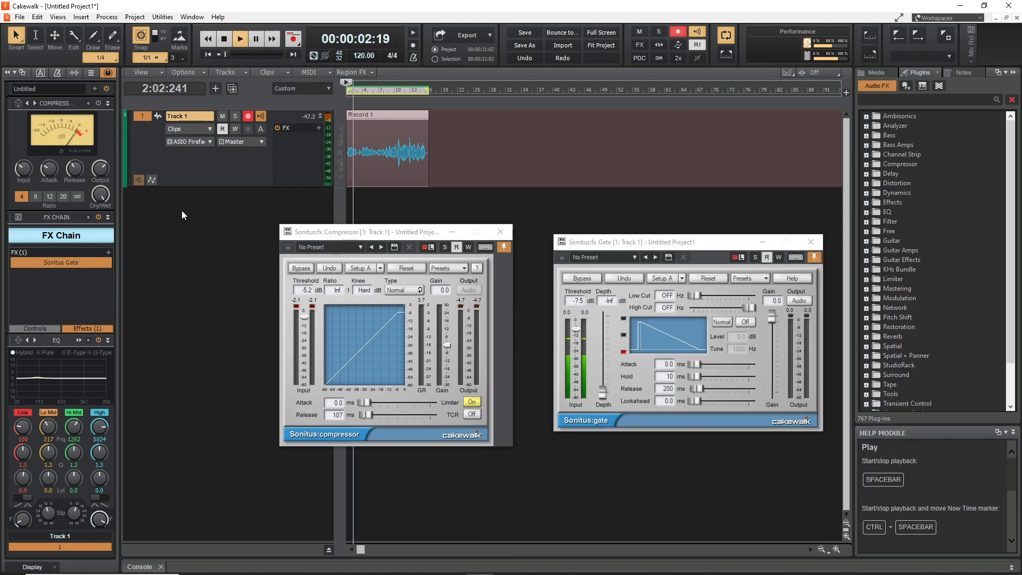
pyautogui.click(260, 116)
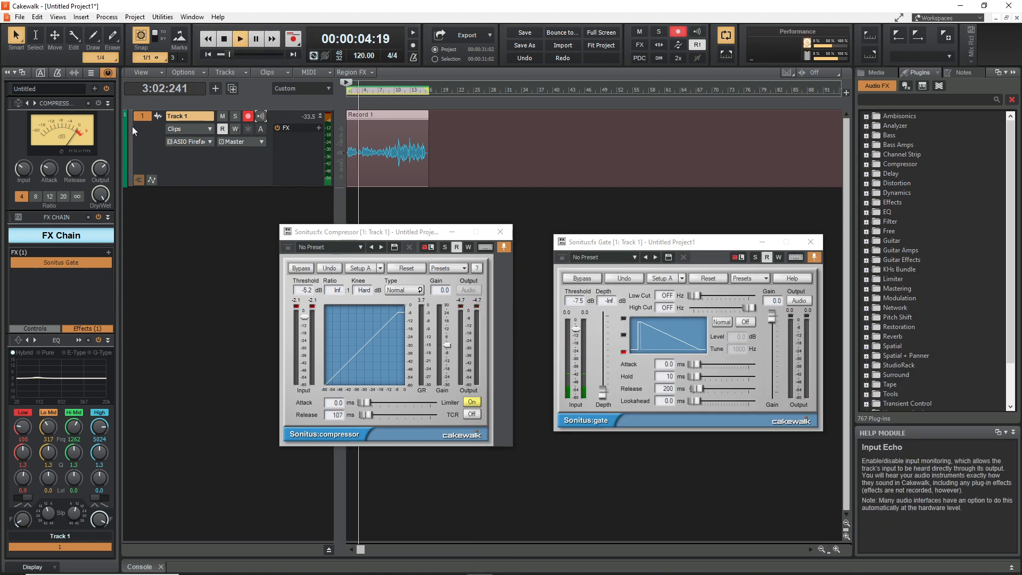
pyautogui.click(108, 73)
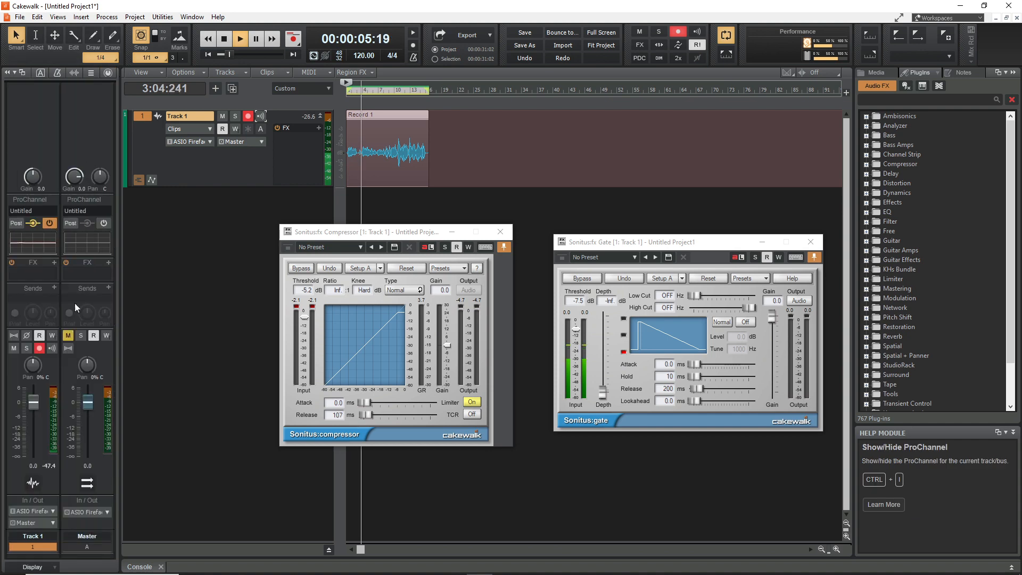
pyautogui.click(348, 199)
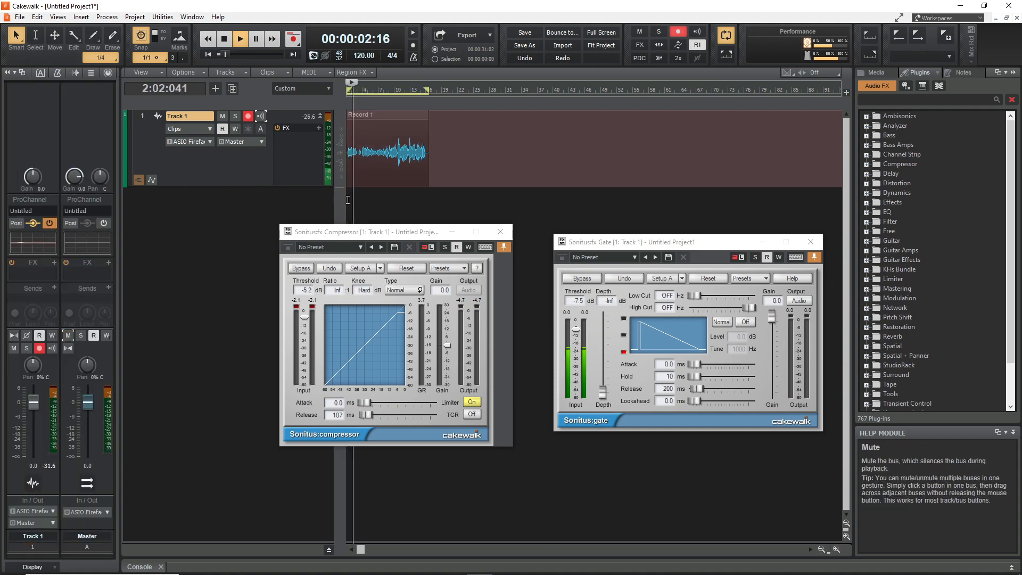
pyautogui.click(348, 199)
pyautogui.click(40, 349)
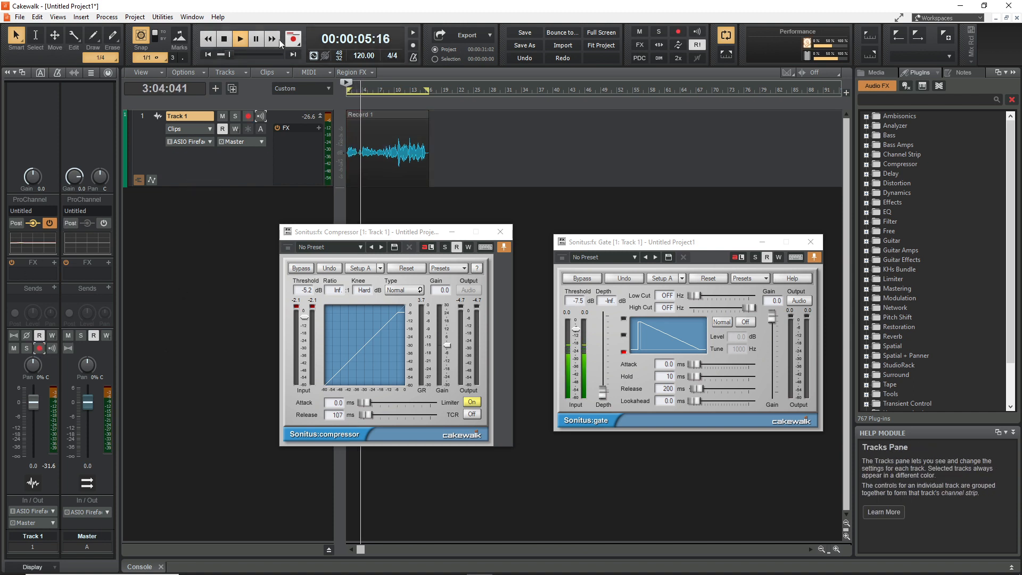
pyautogui.press('space')
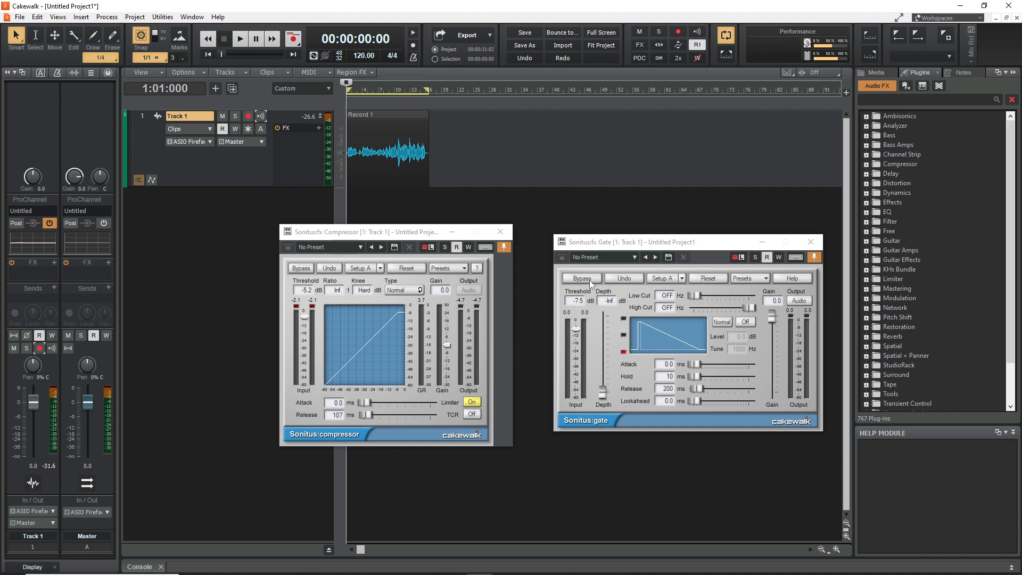
# Bypass the Sonitus Gate in Track 1's ProChannel and play the Record 1 clip
pyautogui.click(108, 73)
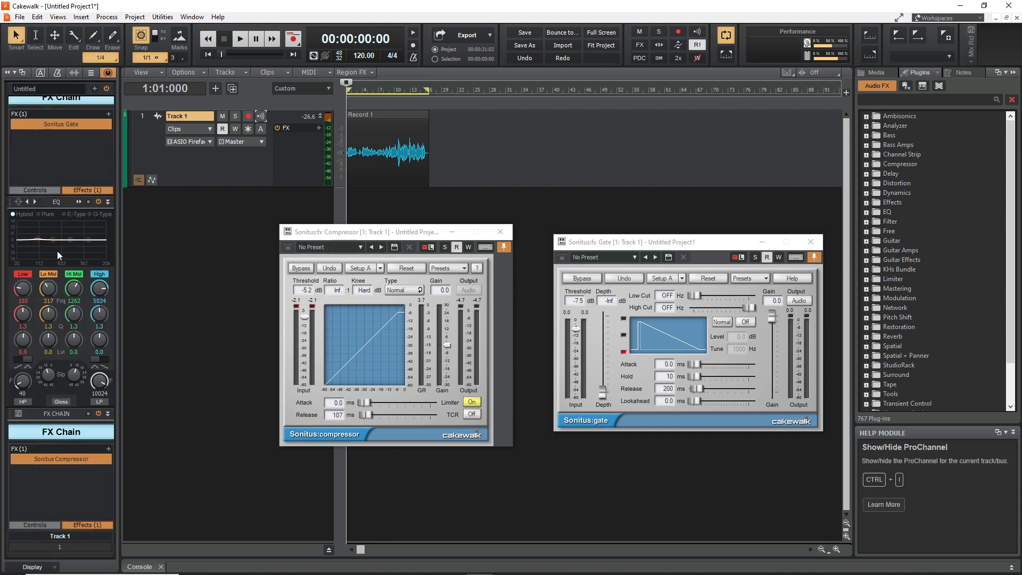
pyautogui.click(12, 122)
pyautogui.click(240, 39)
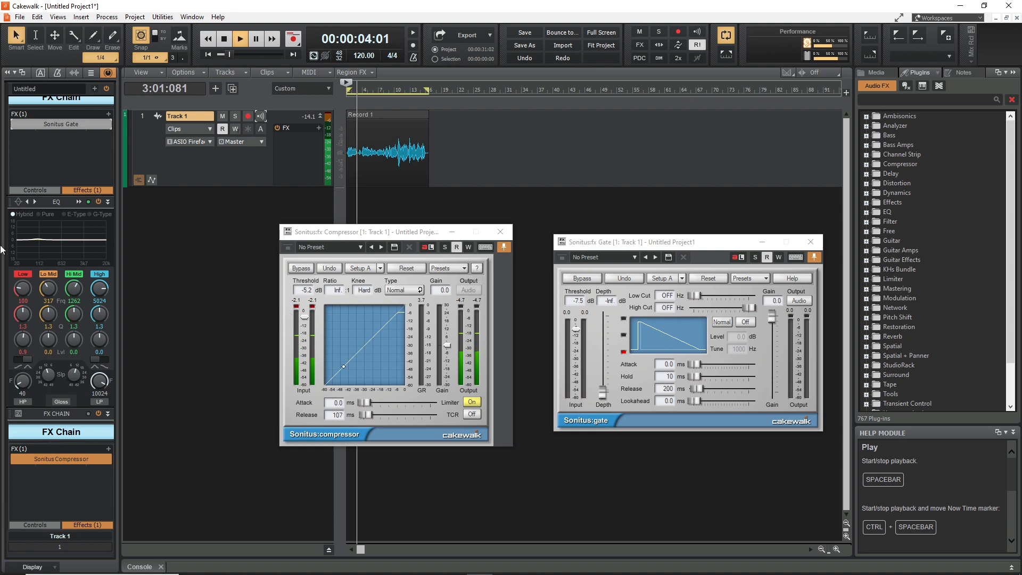
# Enable the QuadCurve Equalizer's high-pass filter at 70 Hz with a steeper slope and set the low band to about 109 Hz, 1.4 dB
pyautogui.click(78, 202)
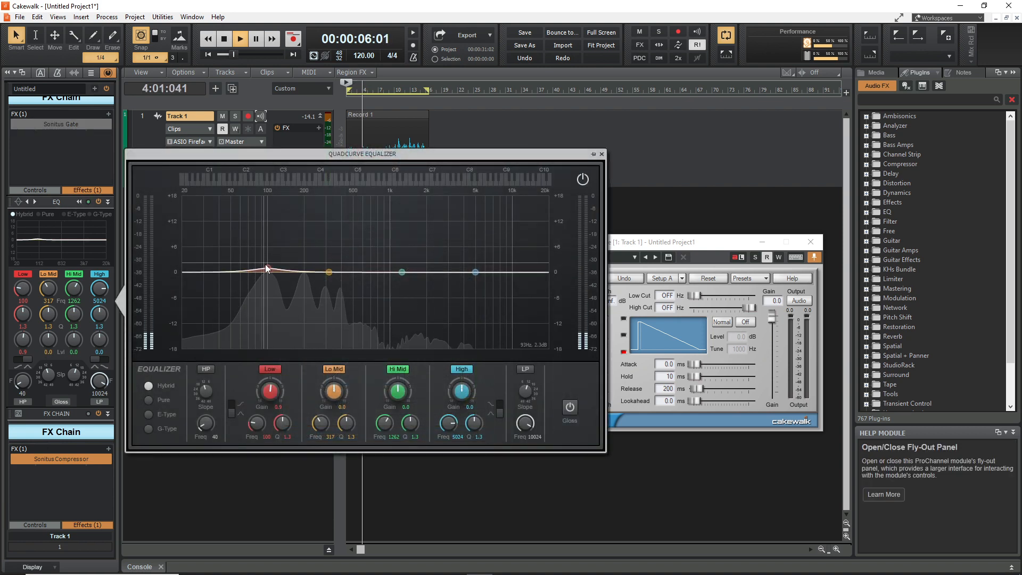
pyautogui.click(211, 371)
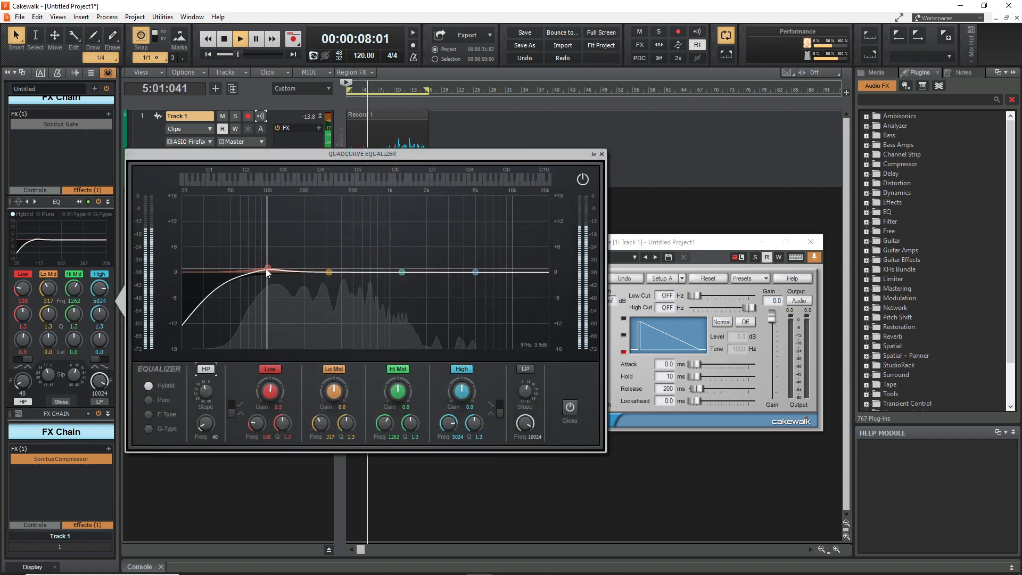
pyautogui.moveTo(204, 423); pyautogui.dragTo(205, 404)
pyautogui.moveTo(268, 268); pyautogui.dragTo(272, 265)
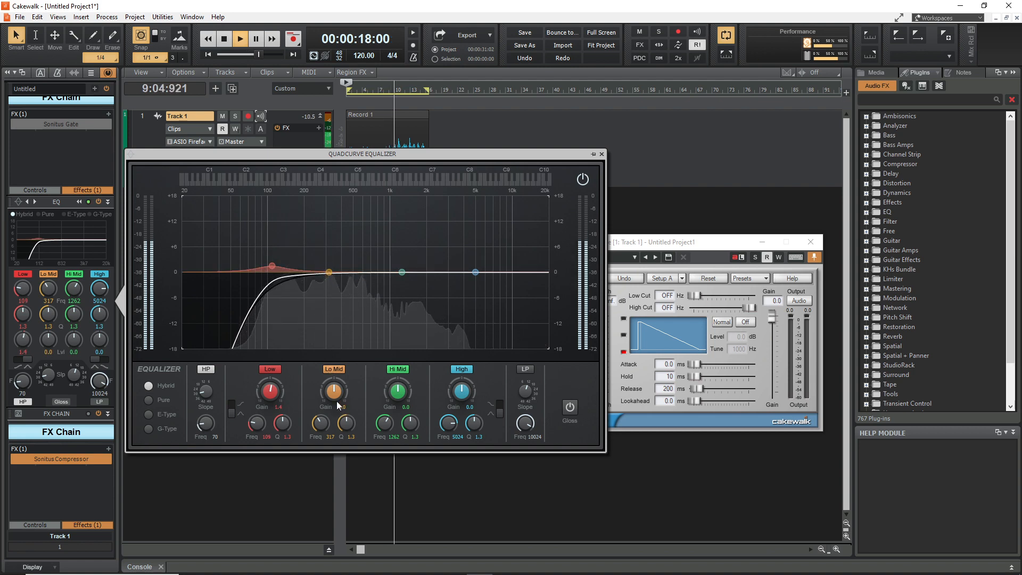
# Set the QuadCurve's Lo Mid band to 491 Hz at -8.0 dB and Hi Mid to 1091 Hz at -8.2 dB with Q 5.0
pyautogui.moveTo(320, 425)
pyautogui.mouseDown()
pyautogui.moveTo(321, 416)
pyautogui.moveTo(332, 423)
pyautogui.mouseUp()
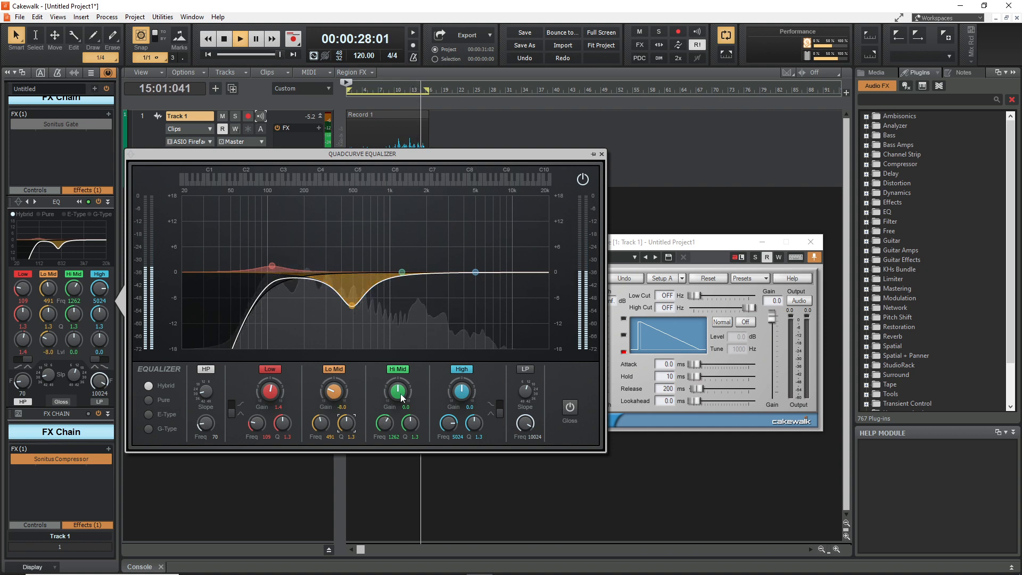
pyautogui.moveTo(384, 423); pyautogui.dragTo(386, 425)
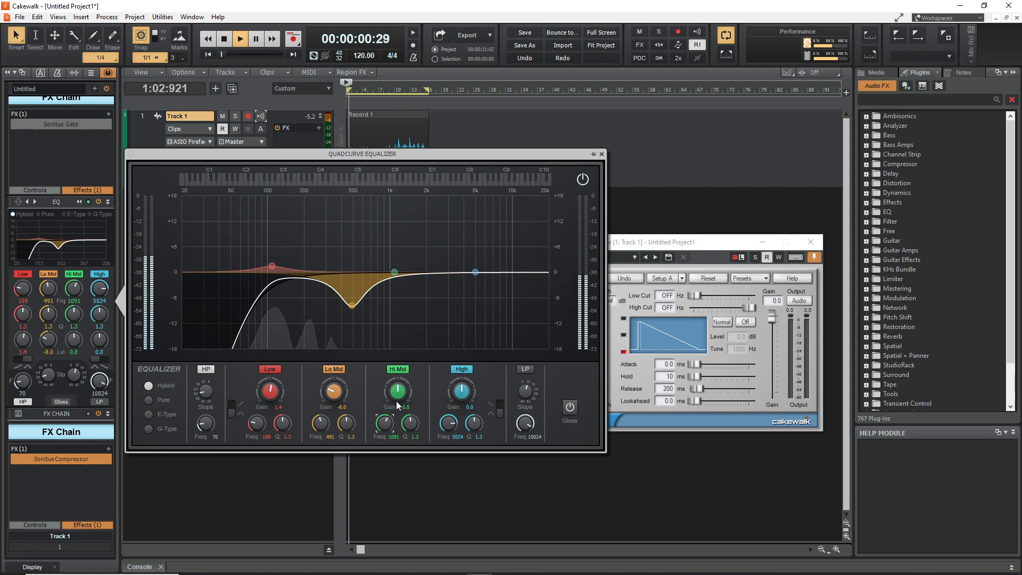
pyautogui.moveTo(398, 398)
pyautogui.mouseDown()
pyautogui.moveTo(398, 429)
pyautogui.moveTo(410, 402)
pyautogui.mouseUp()
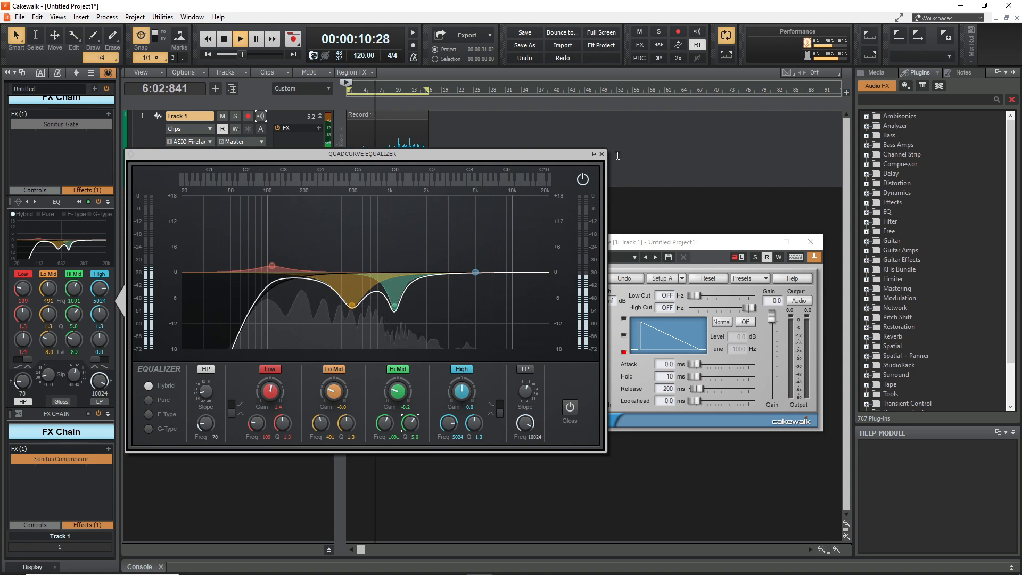
pyautogui.click(602, 154)
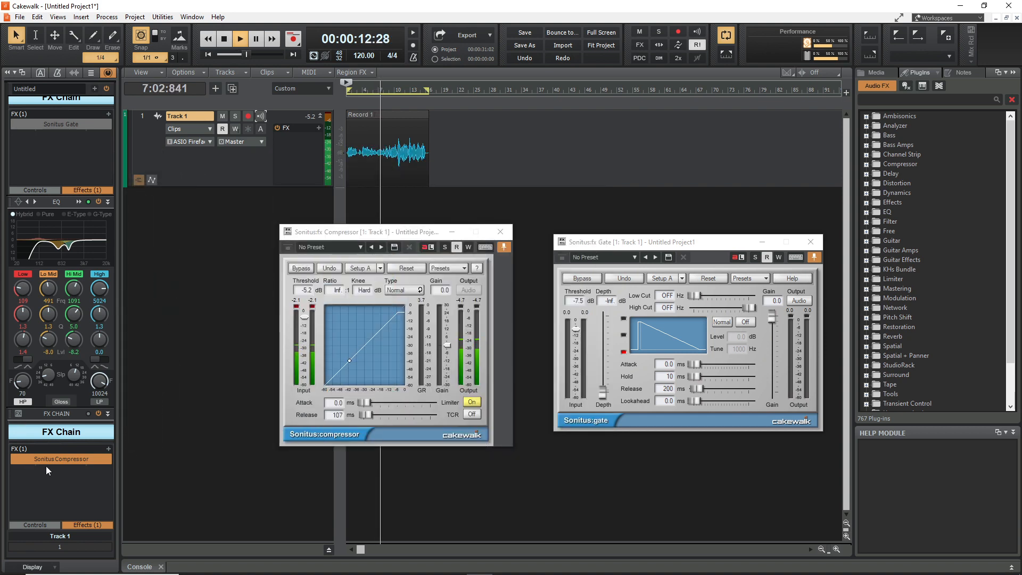
# Lower the Sonitus Compressor's threshold to -17.0 dB and re-enable the Sonitus Gate
pyautogui.moveTo(304, 317); pyautogui.dragTo(304, 334)
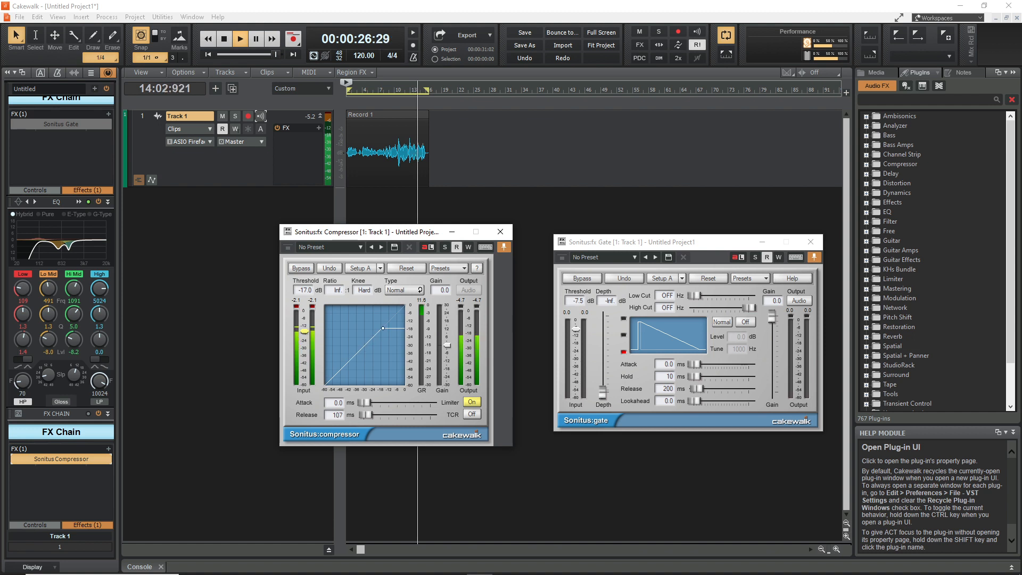
pyautogui.click(15, 125)
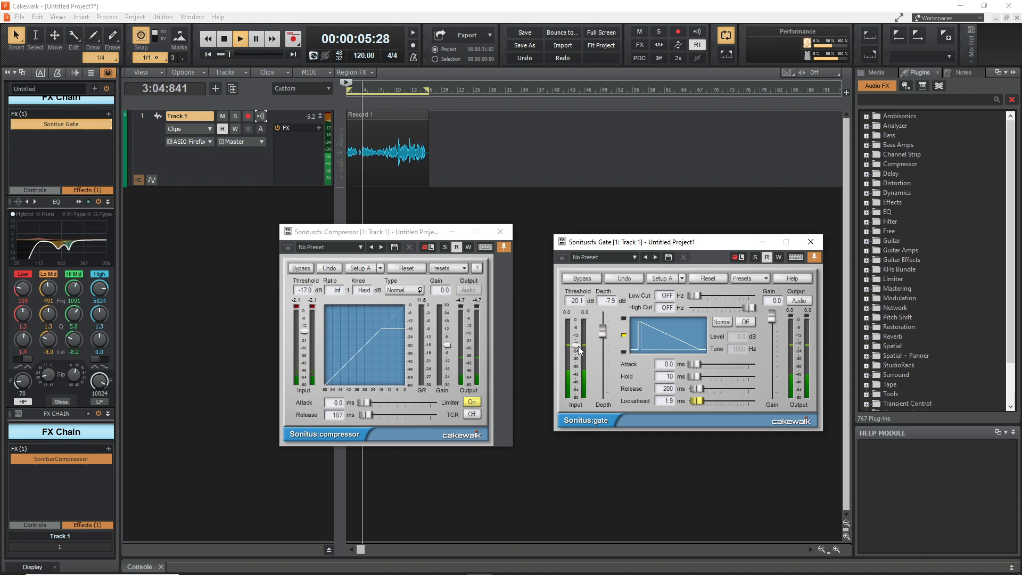
# Set the Sonitus Gate to a -25.6 dB threshold, -6.9 dB depth, 21 ms hold, 80 ms release and 1.9 ms lookahead
pyautogui.moveTo(696, 379); pyautogui.dragTo(697, 379)
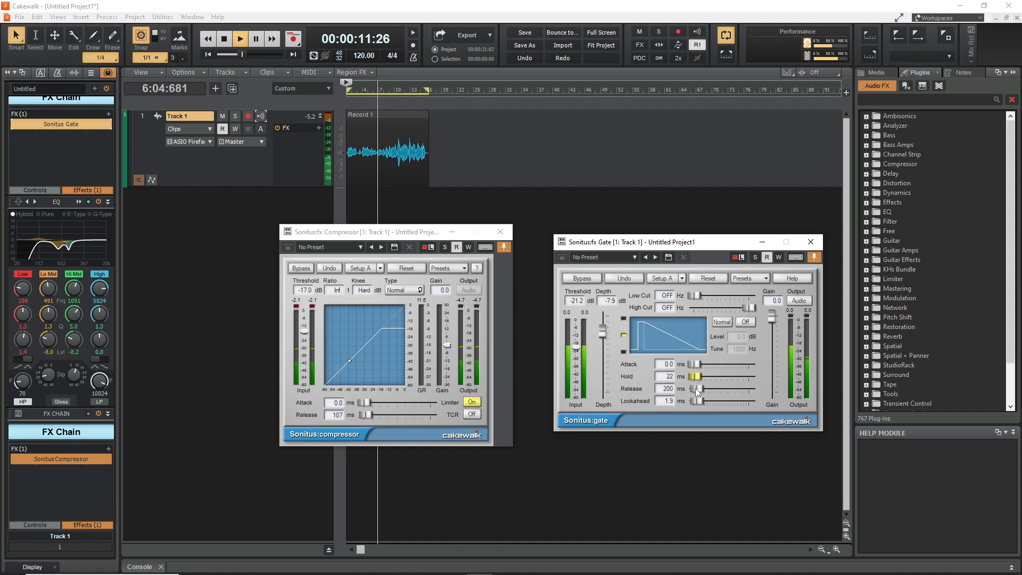
pyautogui.moveTo(697, 391); pyautogui.dragTo(694, 377)
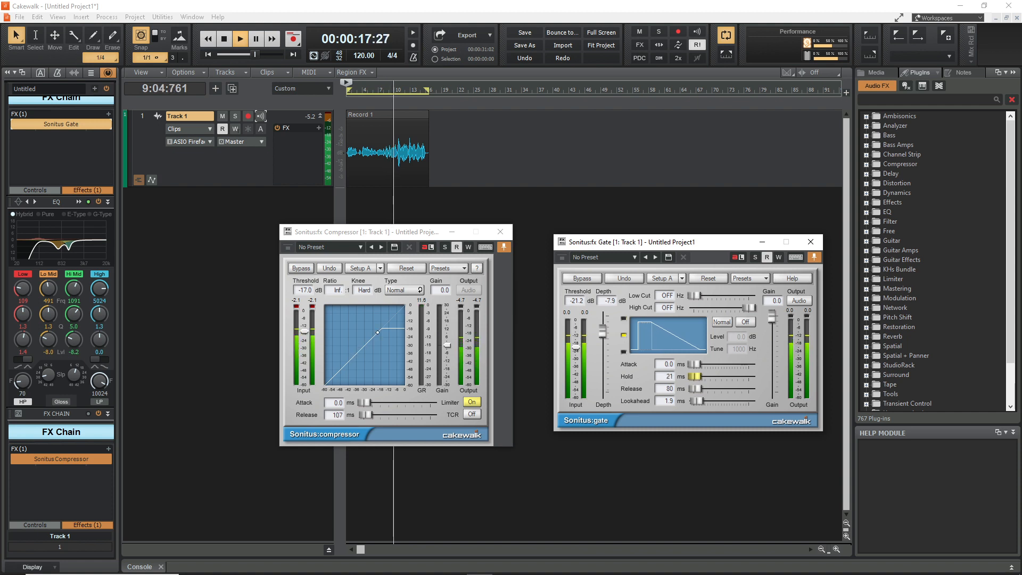
pyautogui.moveTo(603, 332); pyautogui.dragTo(576, 351)
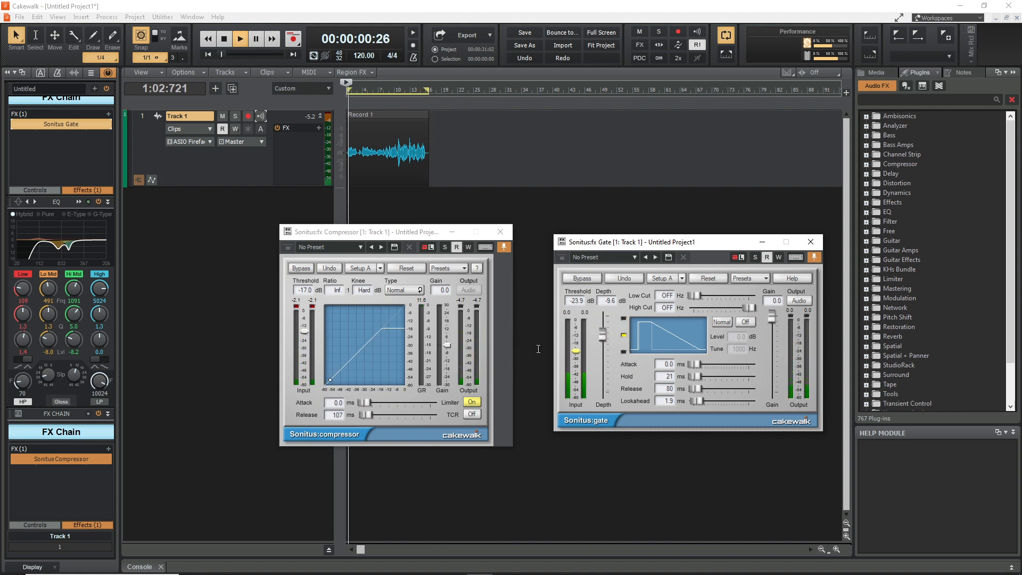
pyautogui.moveTo(576, 350); pyautogui.dragTo(603, 330)
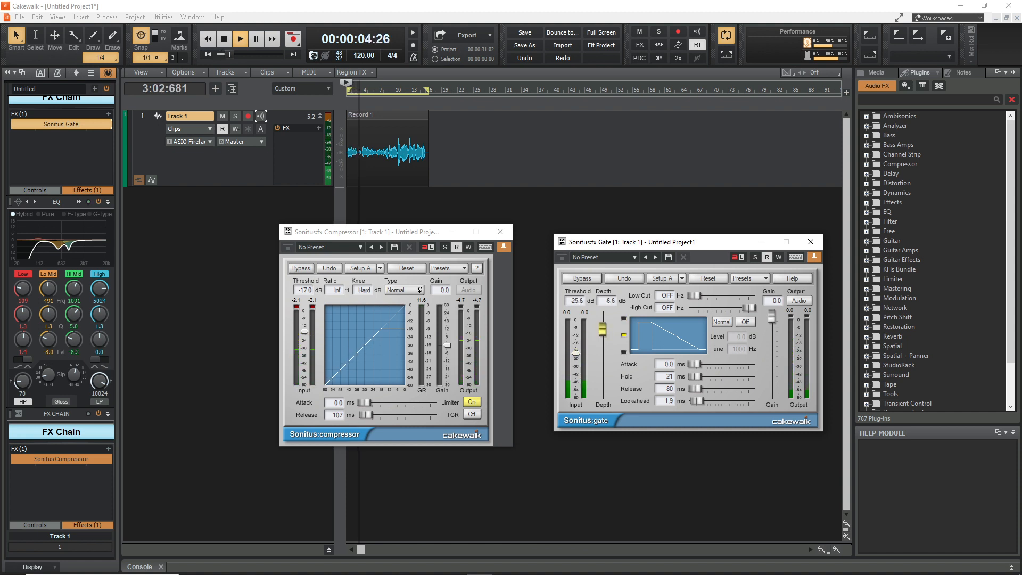
pyautogui.moveTo(602, 330); pyautogui.dragTo(603, 330)
# Set the Sonitus Compressor's threshold to -21.7 dB and its gain to 9.6 dB, and stop playback
pyautogui.moveTo(447, 345); pyautogui.dragTo(448, 327)
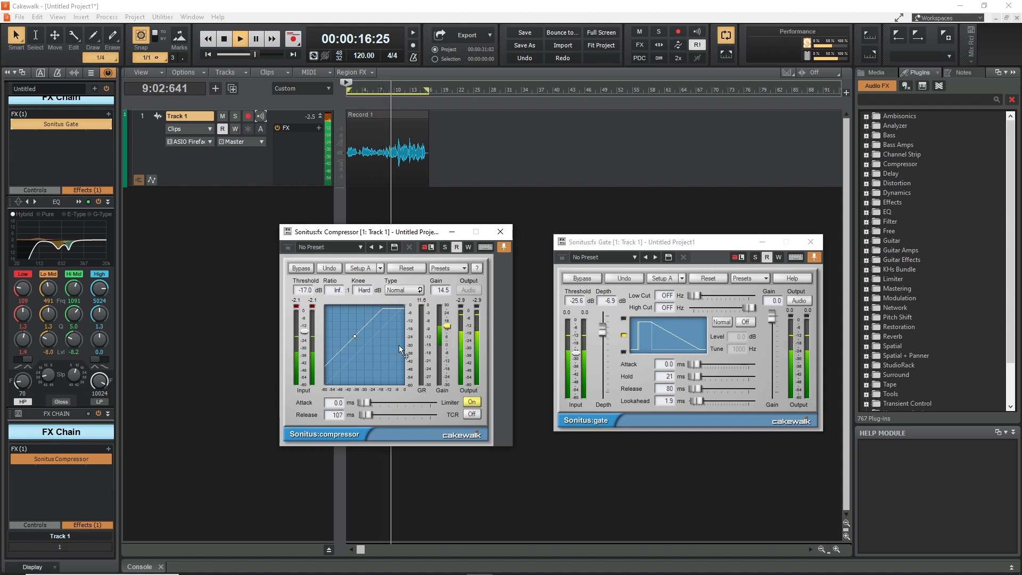
pyautogui.moveTo(447, 325); pyautogui.dragTo(447, 331)
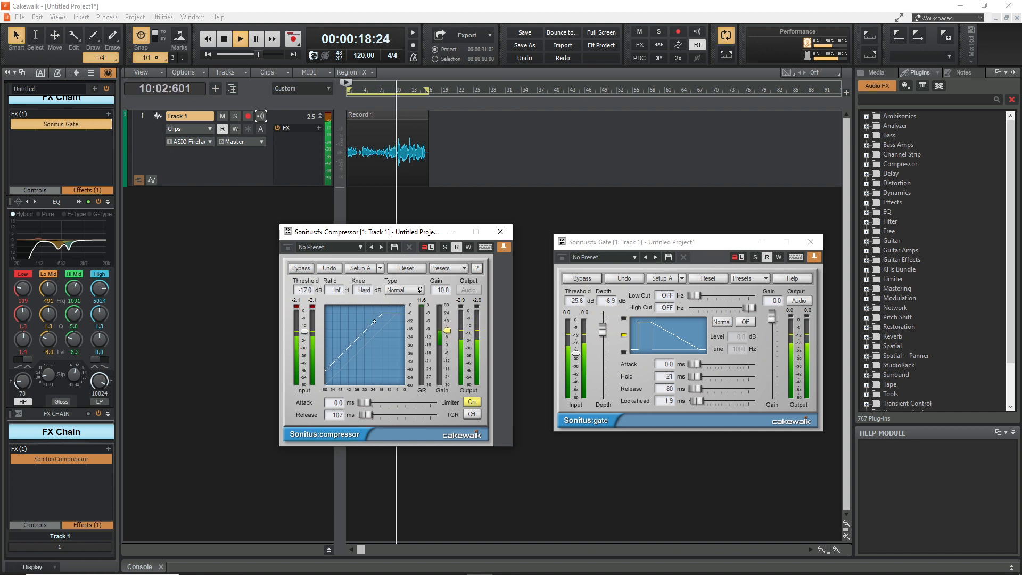
pyautogui.moveTo(304, 331); pyautogui.dragTo(304, 337)
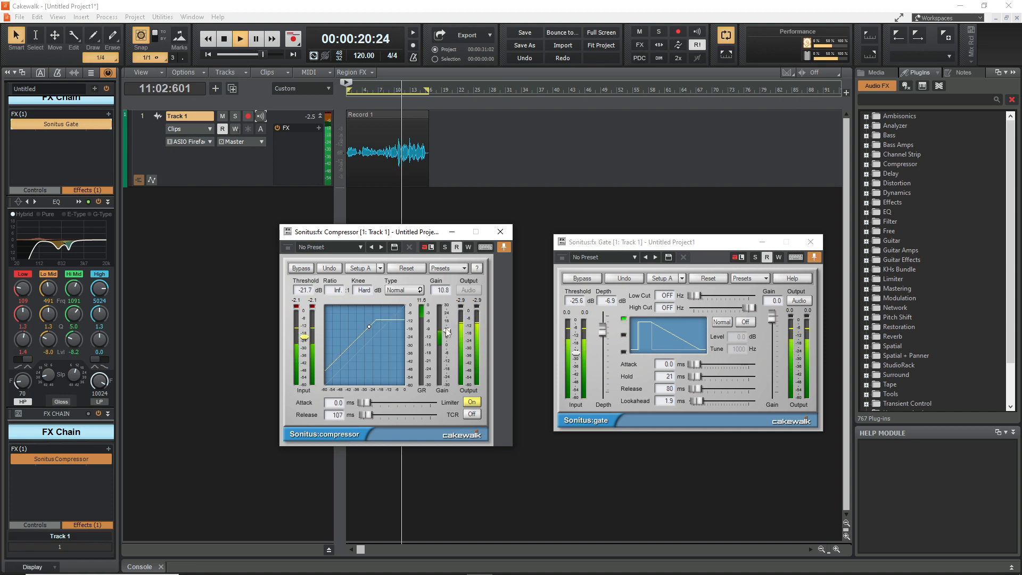
pyautogui.moveTo(447, 330); pyautogui.dragTo(447, 332)
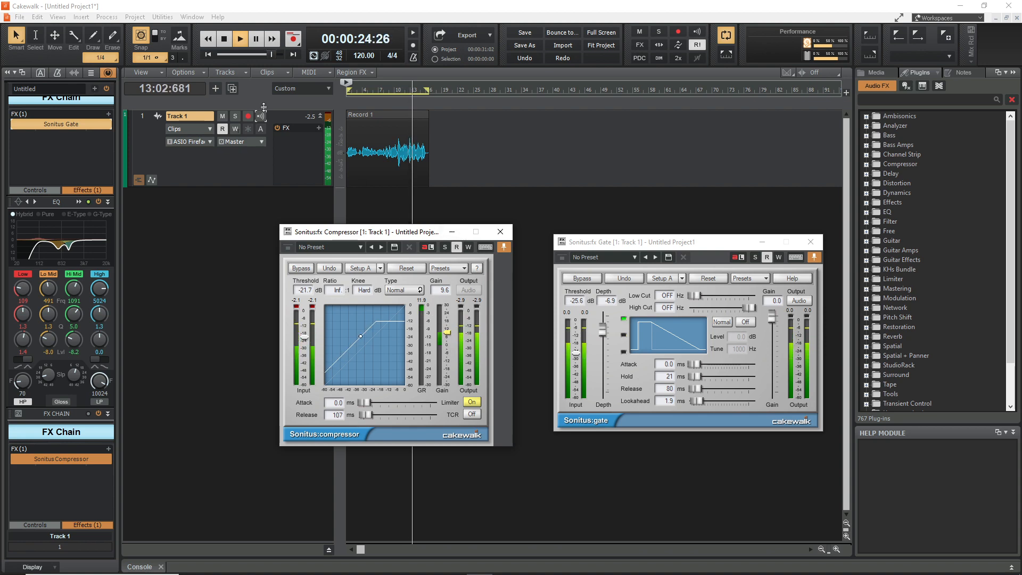
pyautogui.click(224, 39)
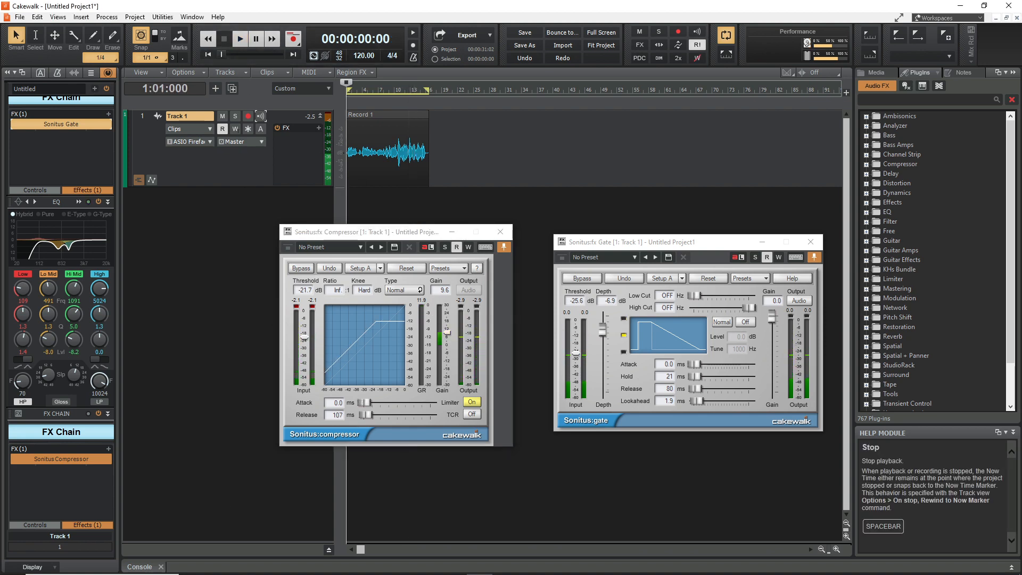
# Compare TotalMix FX's Mic 9 dynamics with the finished QuadCurve Equalizer curve and the Sonitus Compressor and Gate settings
pyautogui.click(219, 569)
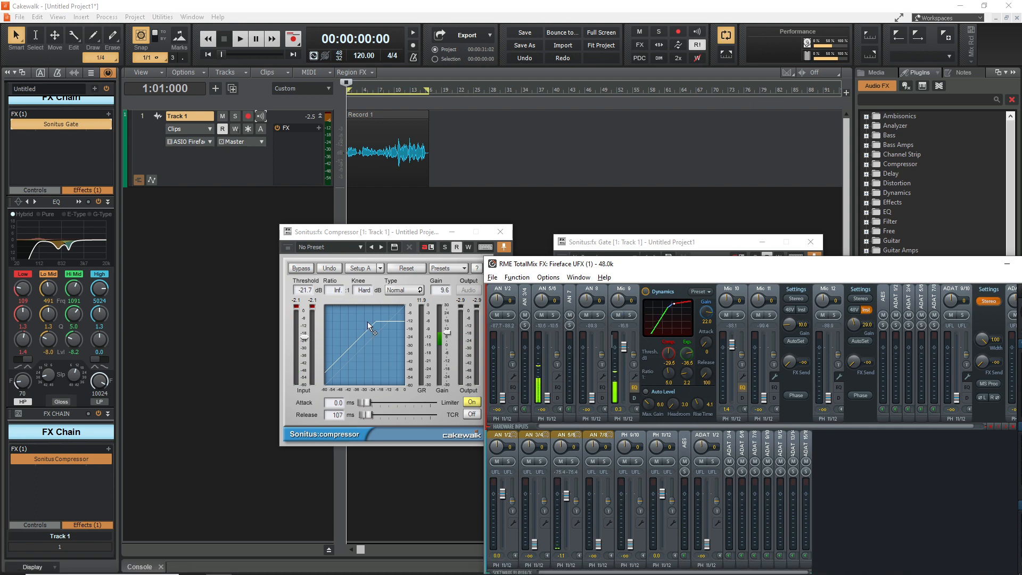
pyautogui.moveTo(368, 235); pyautogui.dragTo(418, 217)
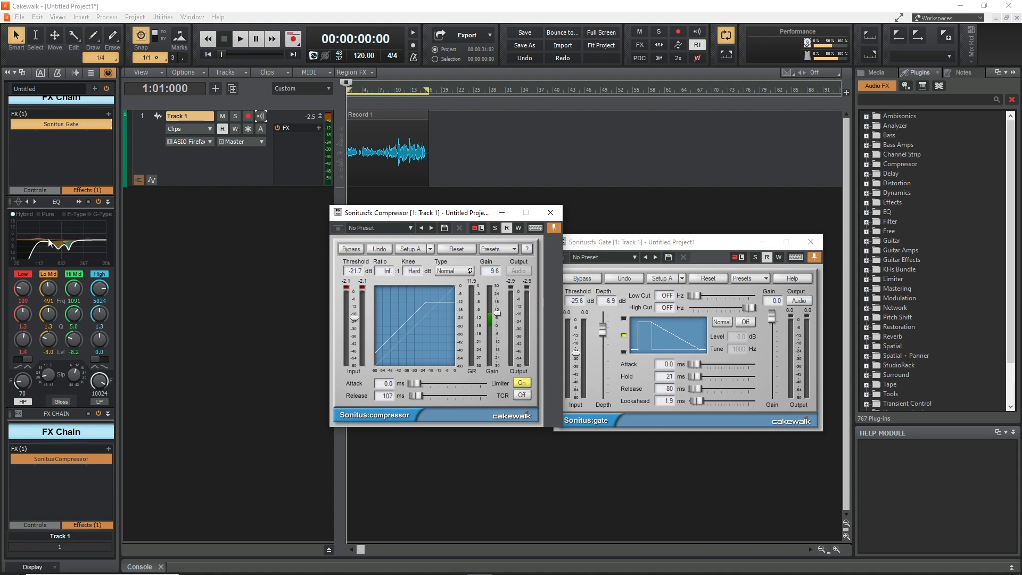
pyautogui.click(77, 202)
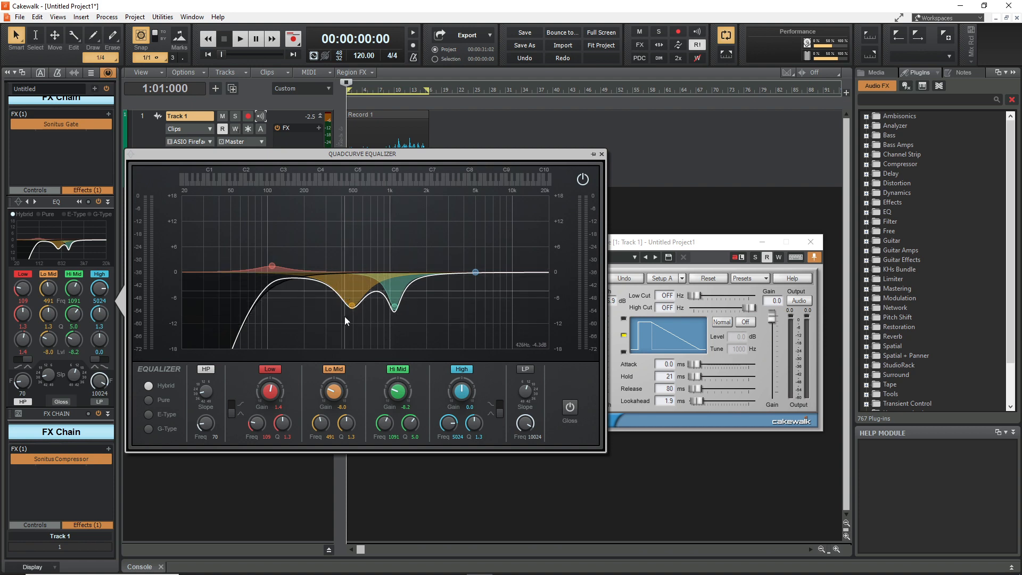
pyautogui.click(601, 154)
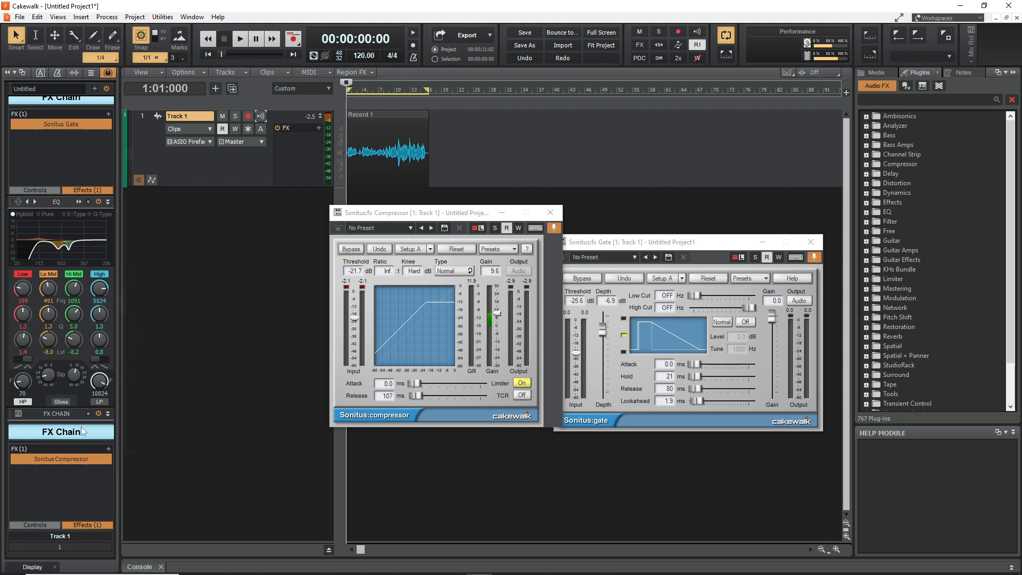
pyautogui.doubleClick(59, 460)
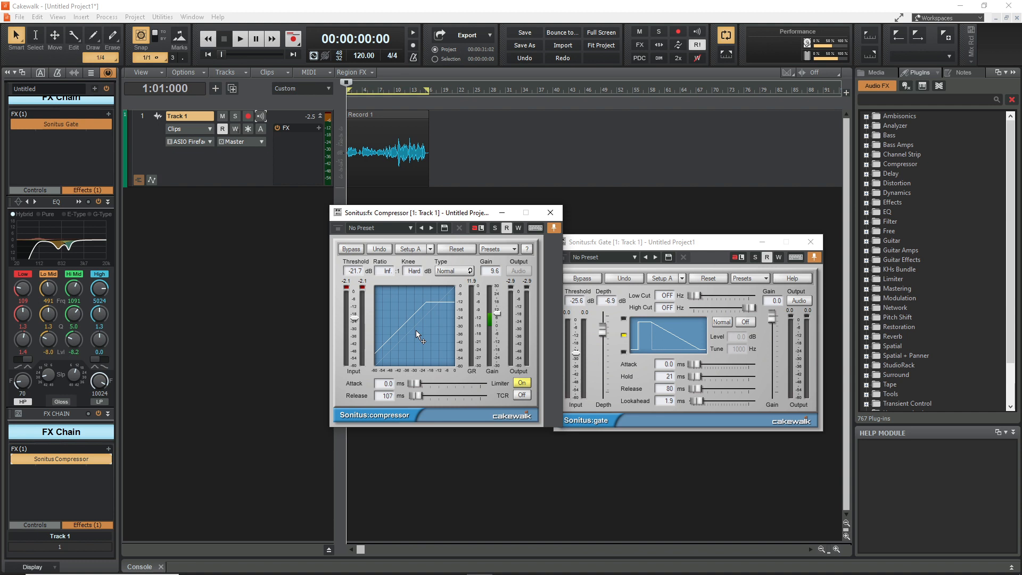
pyautogui.click(636, 244)
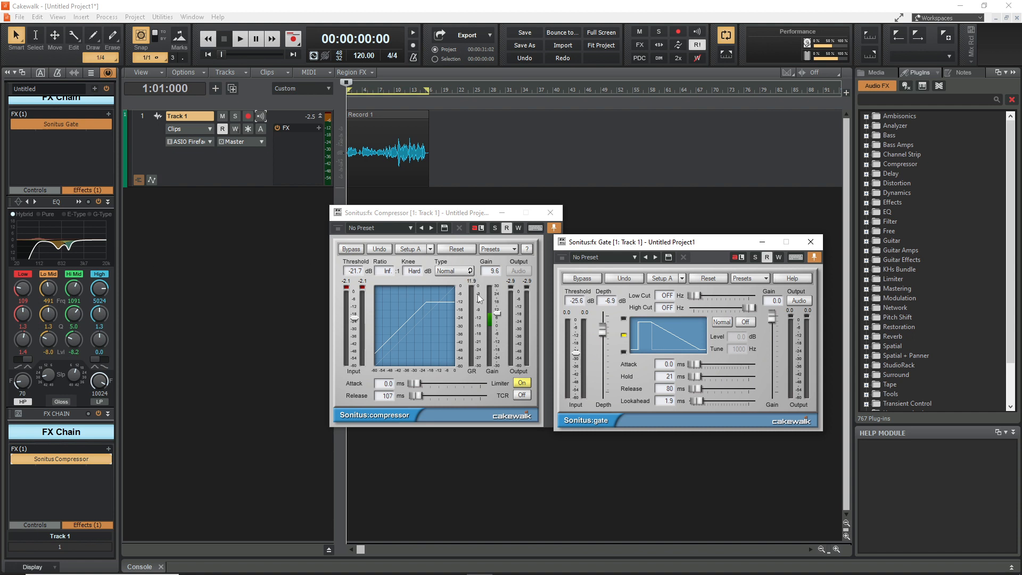
# Close the Sonitus Gate and Sonitus Compressor plug-in windows
pyautogui.moveTo(602, 329)
pyautogui.mouseDown()
pyautogui.moveTo(602, 346)
pyautogui.moveTo(602, 333)
pyautogui.mouseUp()
pyautogui.click(810, 242)
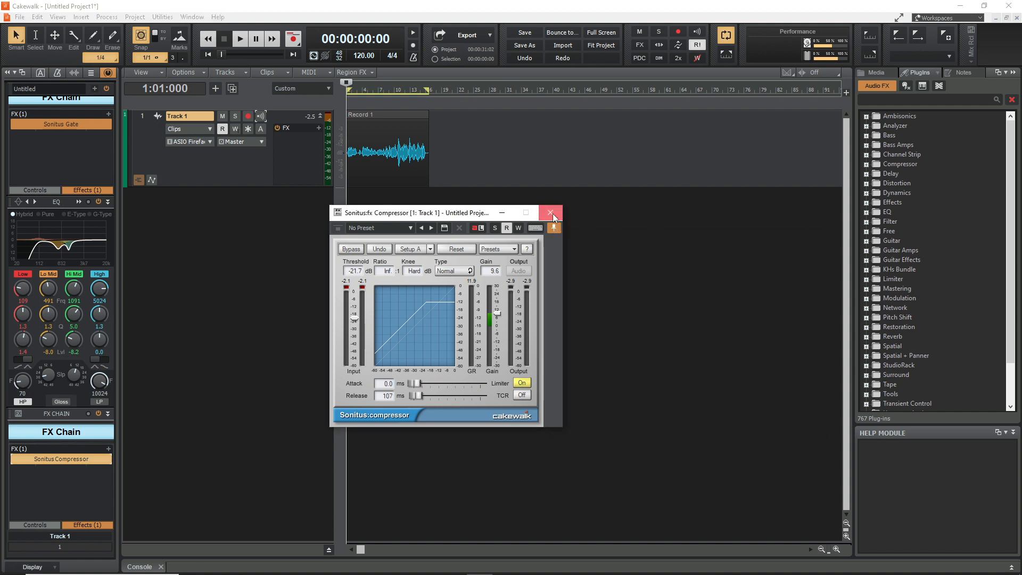
pyautogui.click(552, 214)
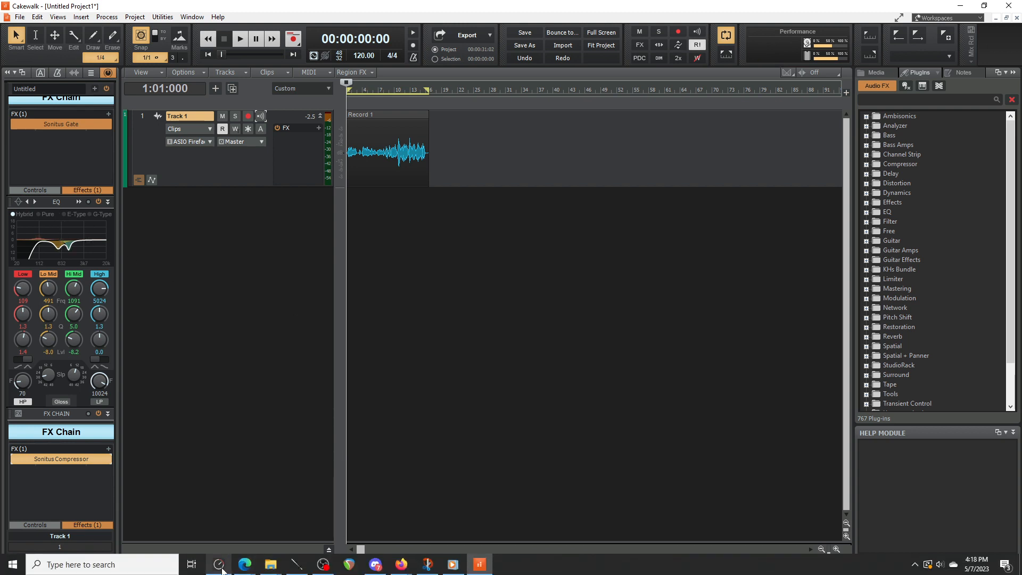
# Switch to RME TotalMix FX and show Mic 9's EQ settings in place of its dynamics for review
pyautogui.click(222, 569)
pyautogui.moveTo(632, 264); pyautogui.dragTo(595, 149)
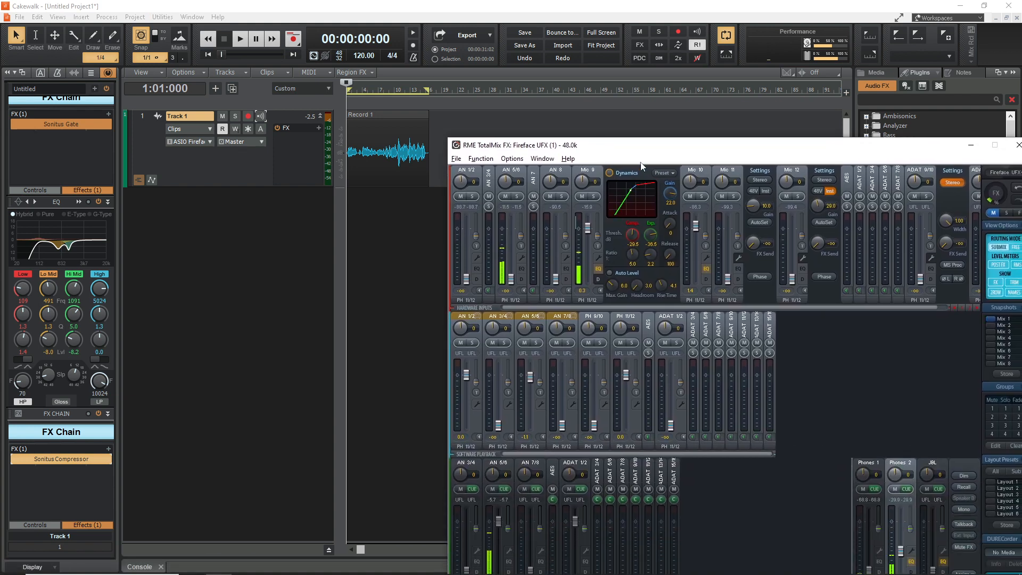
pyautogui.click(598, 269)
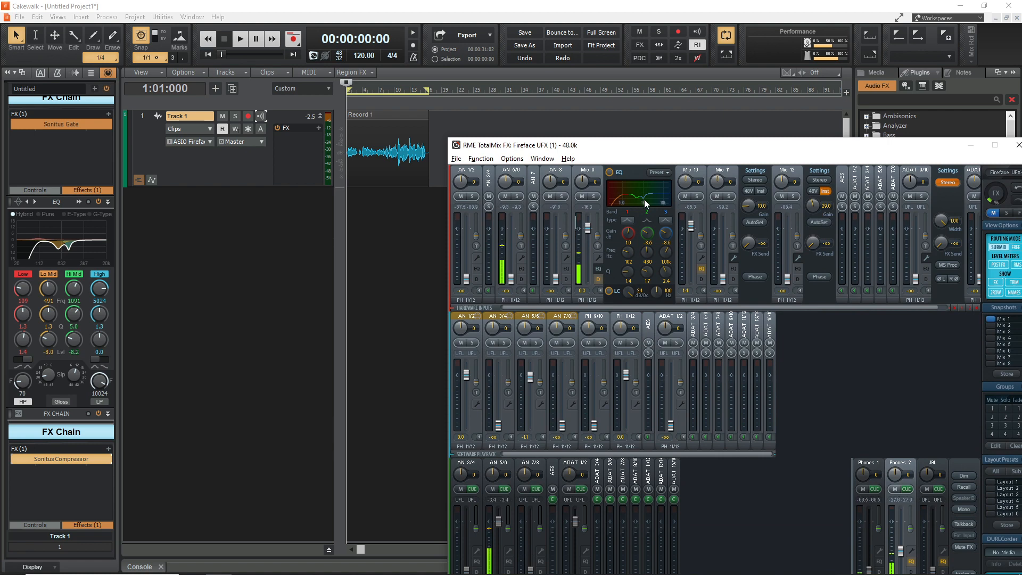
pyautogui.moveTo(667, 160); pyautogui.dragTo(667, 208)
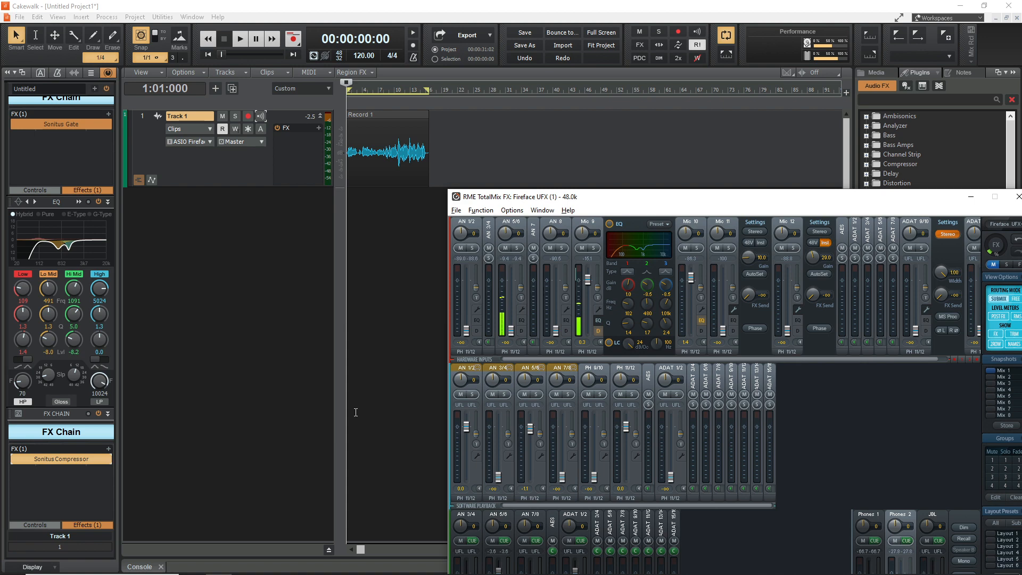
# Return to Cakewalk and reopen the Sonitus Compressor from Track 1's ProChannel FX Chain
pyautogui.click(55, 458)
pyautogui.click(55, 459)
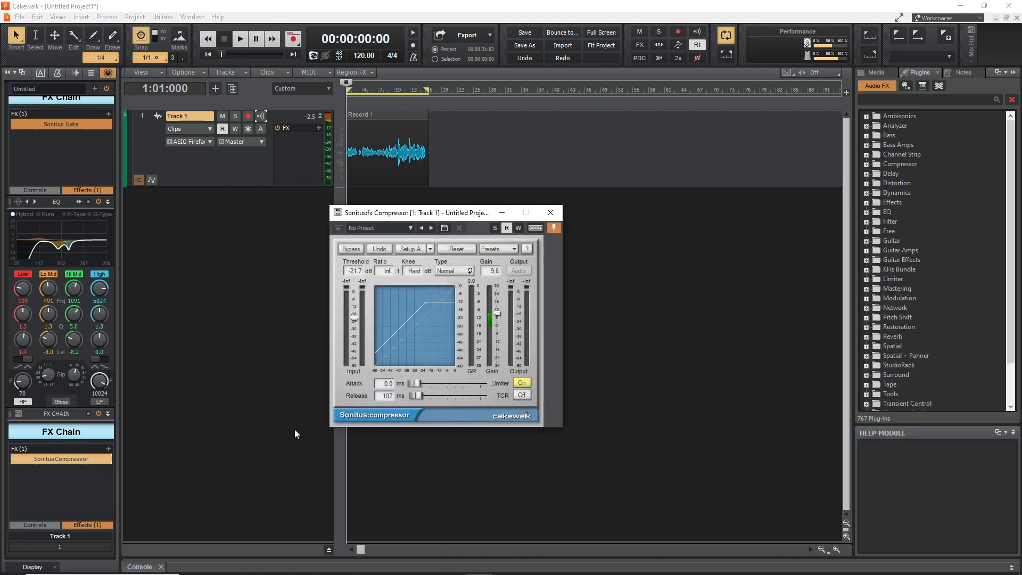